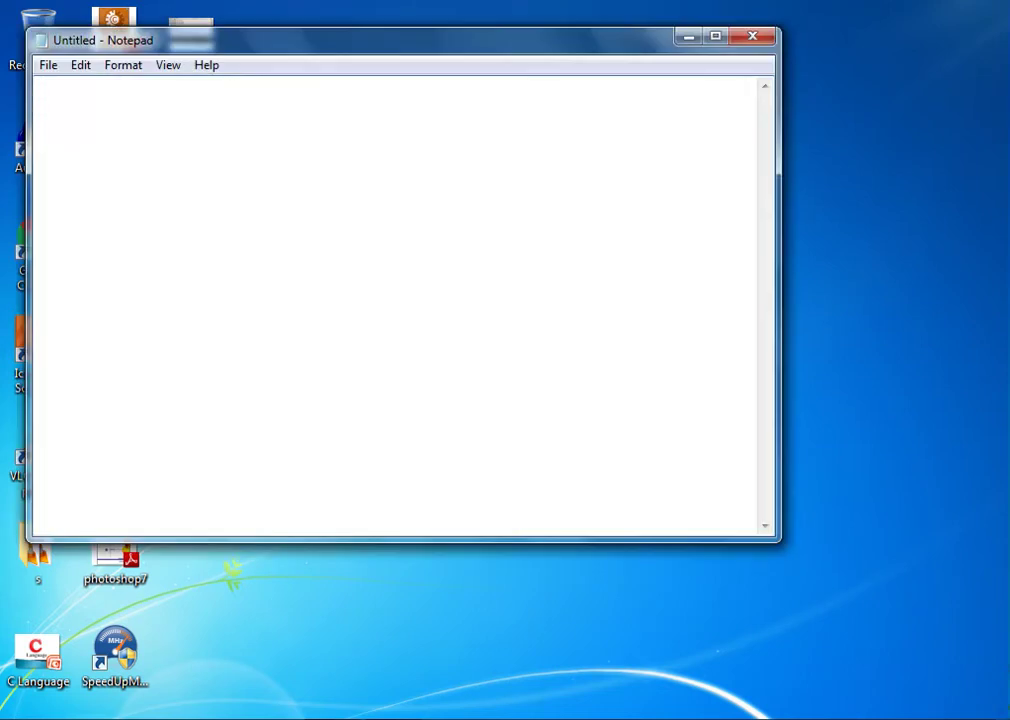
- Maximize the blank untitled Notepad window with Win+Up
key(super+Up)
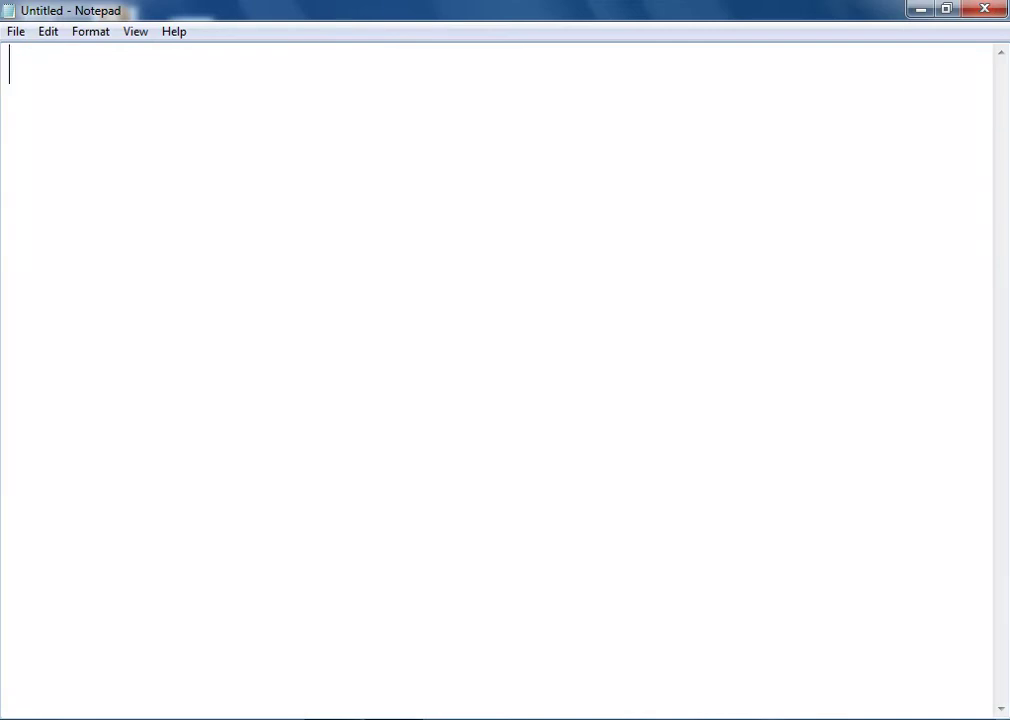
- Type the lines 'Excel', 'Spreadsheet' and 'combination of rows and columns', each on its own line
text(Excel)
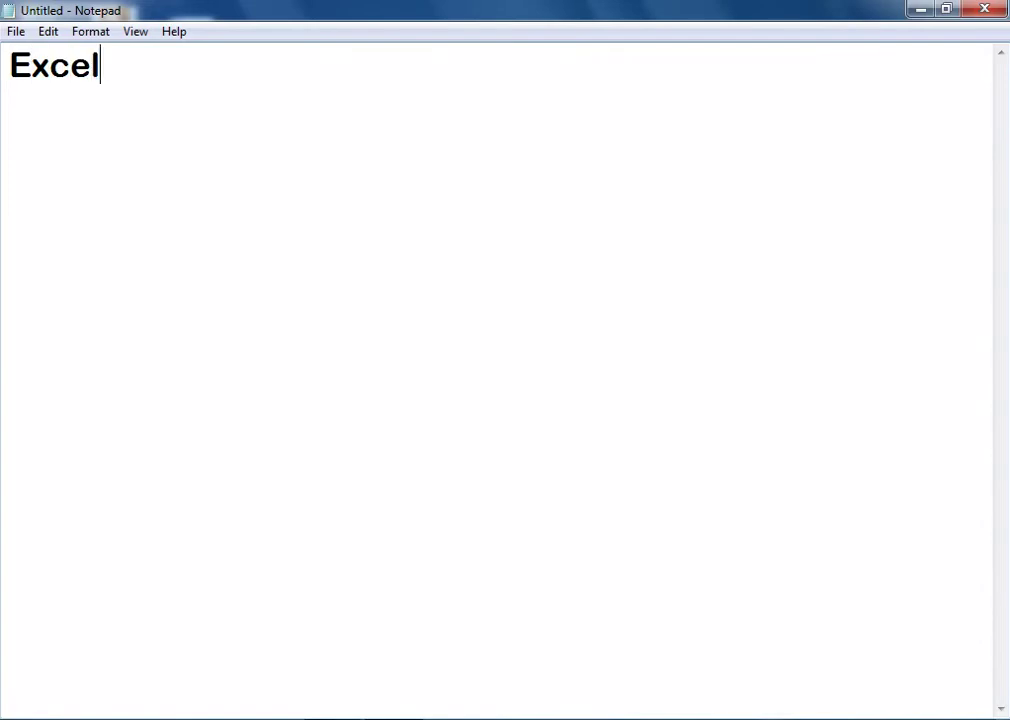
key(Return)
text(Spreadsh)
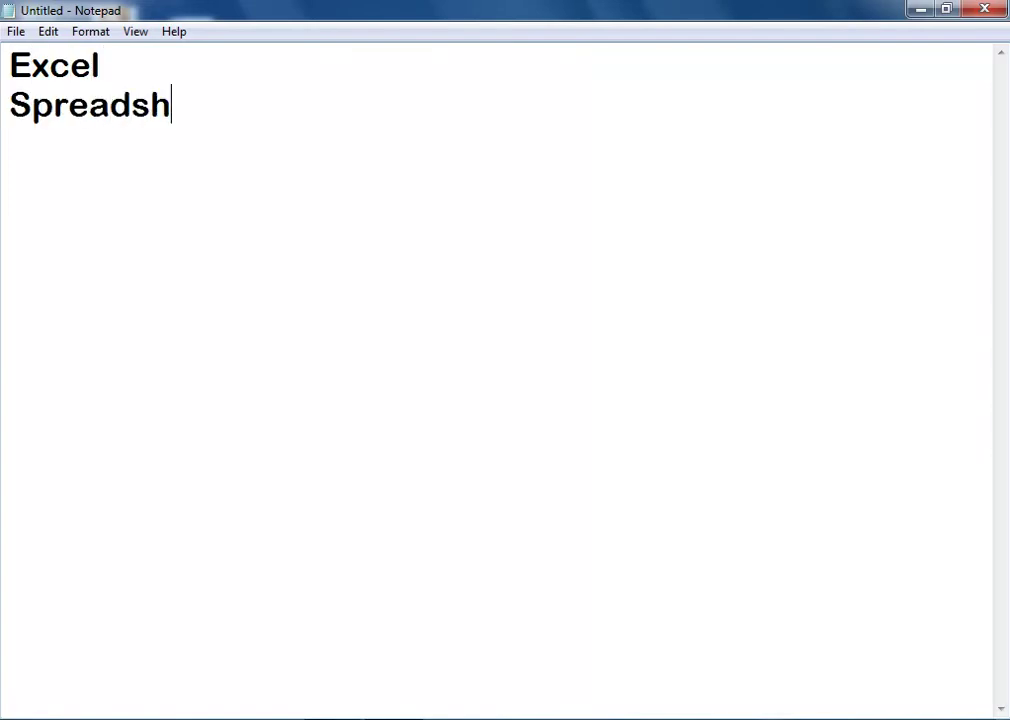
text(eet)
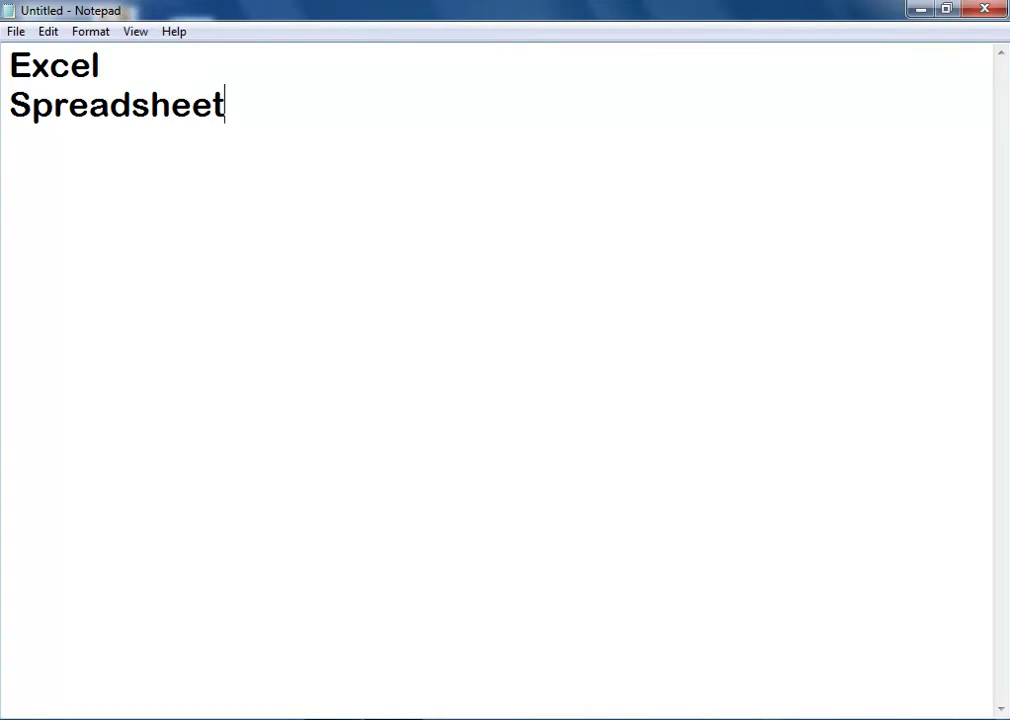
key(Return)
text(comb)
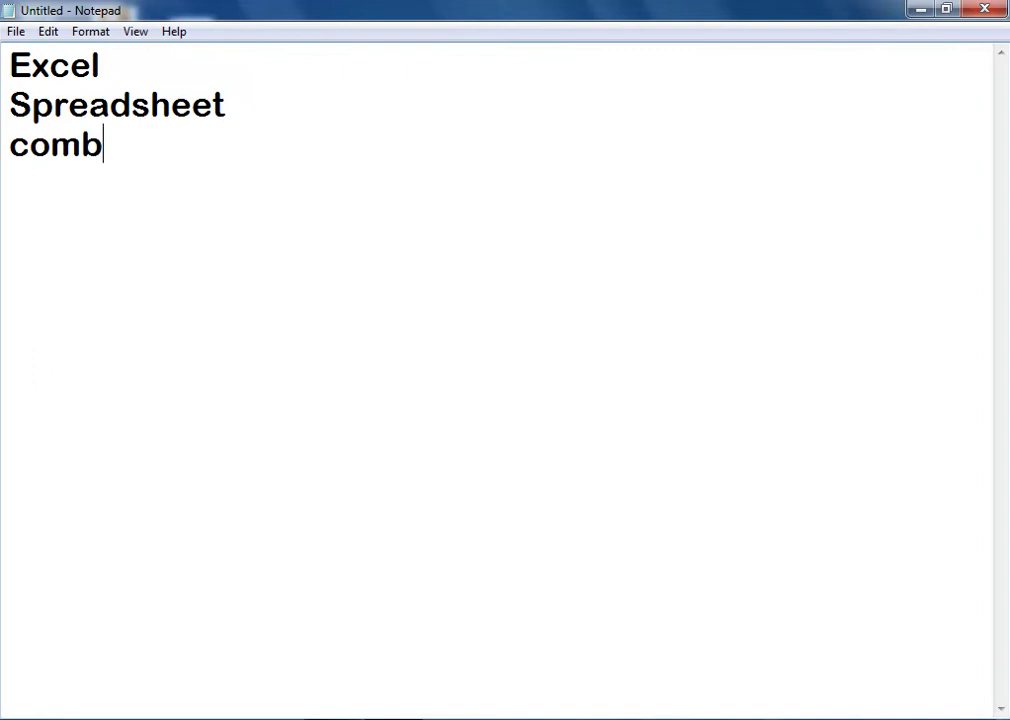
text(ination  )
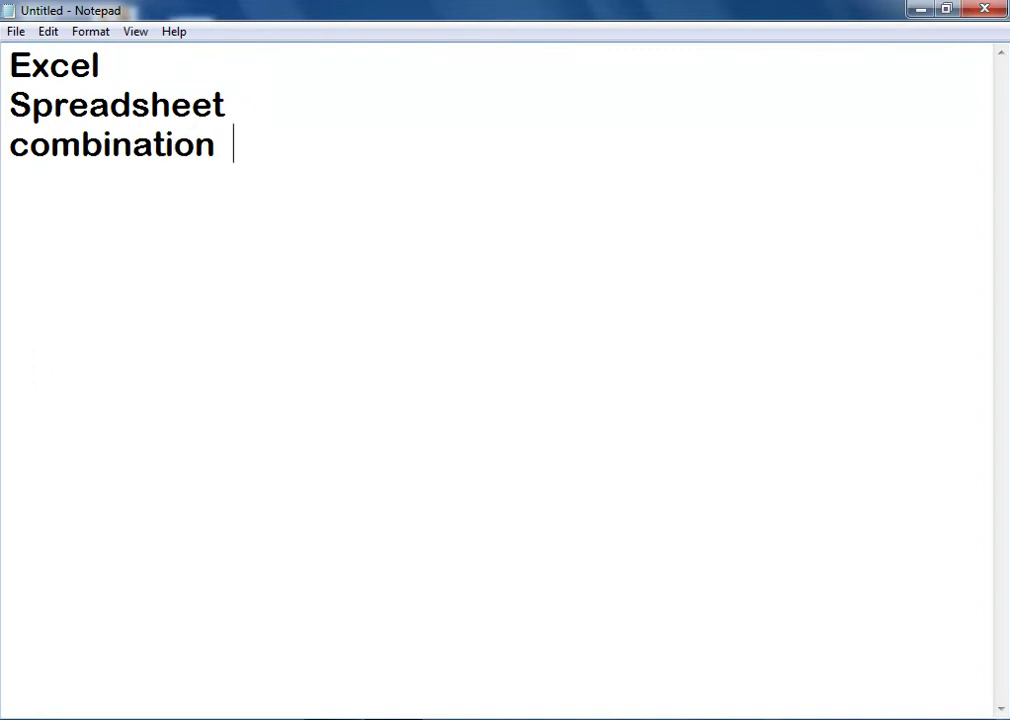
text(of )
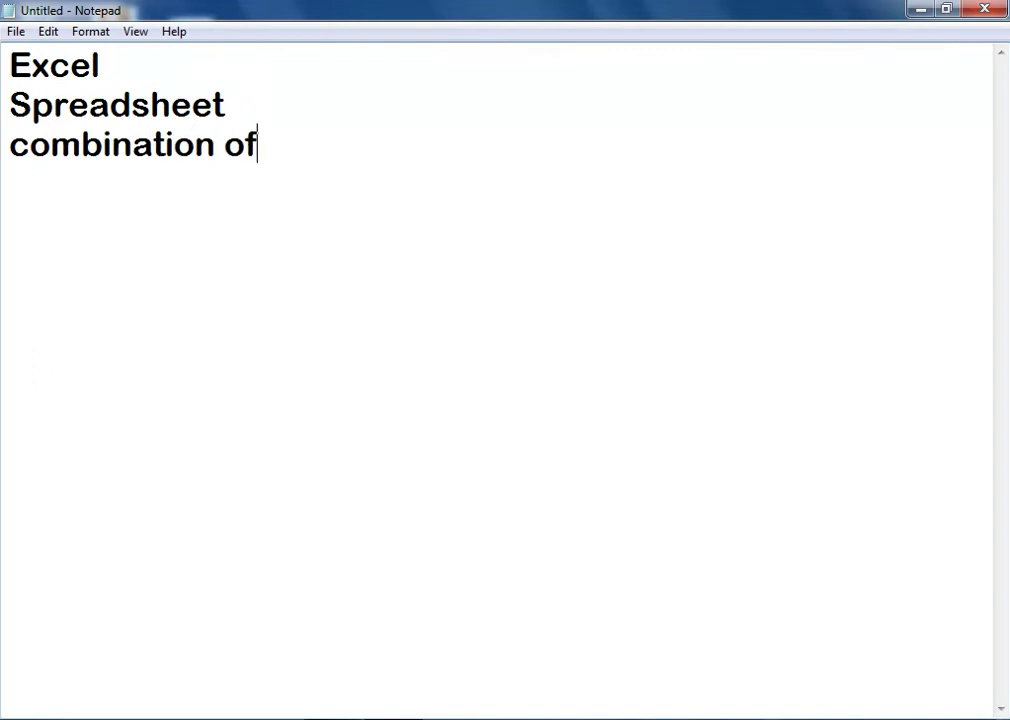
text(rows and)
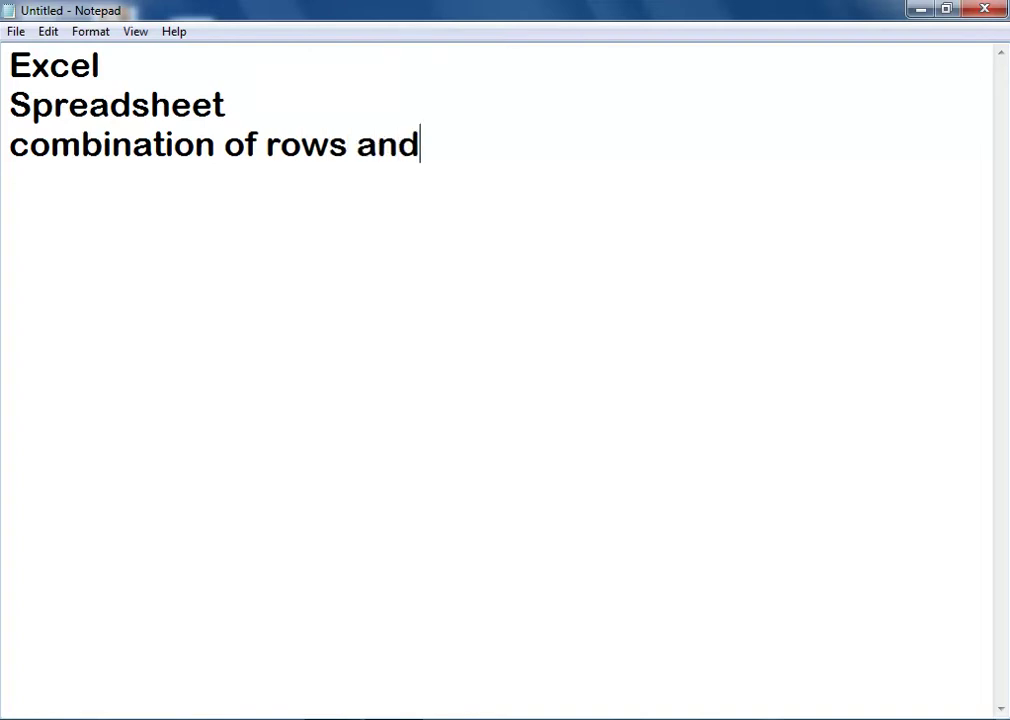
text( columns)
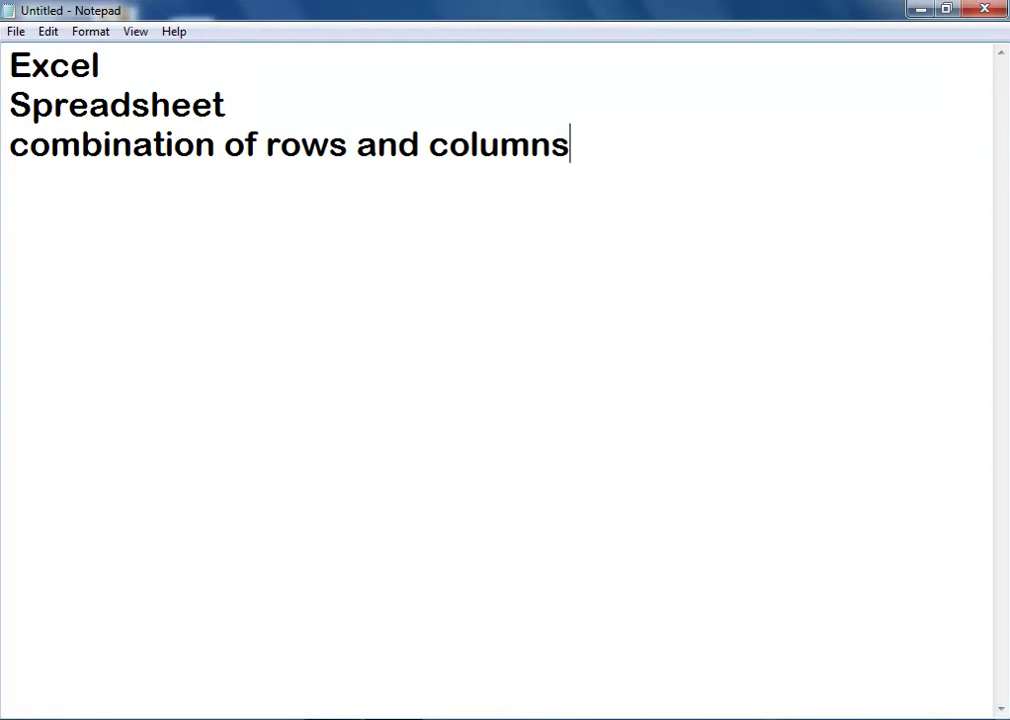
key(Return)
- Add the lines 'Automated calc' and 'T A R G R', correcting the typos
text(Auto)
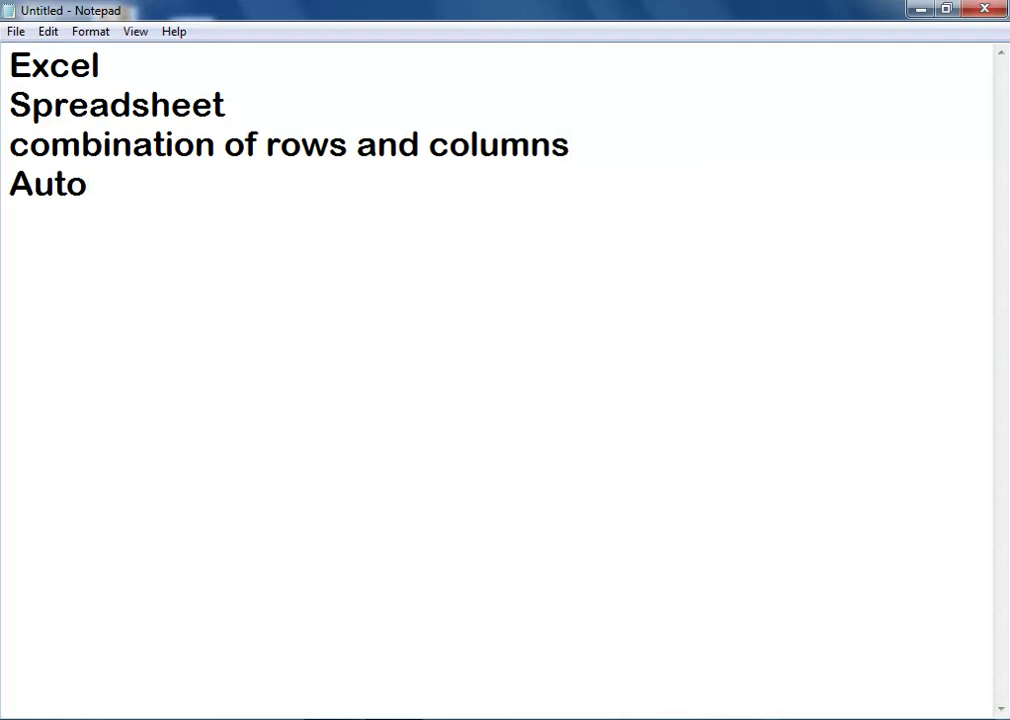
text(mae)
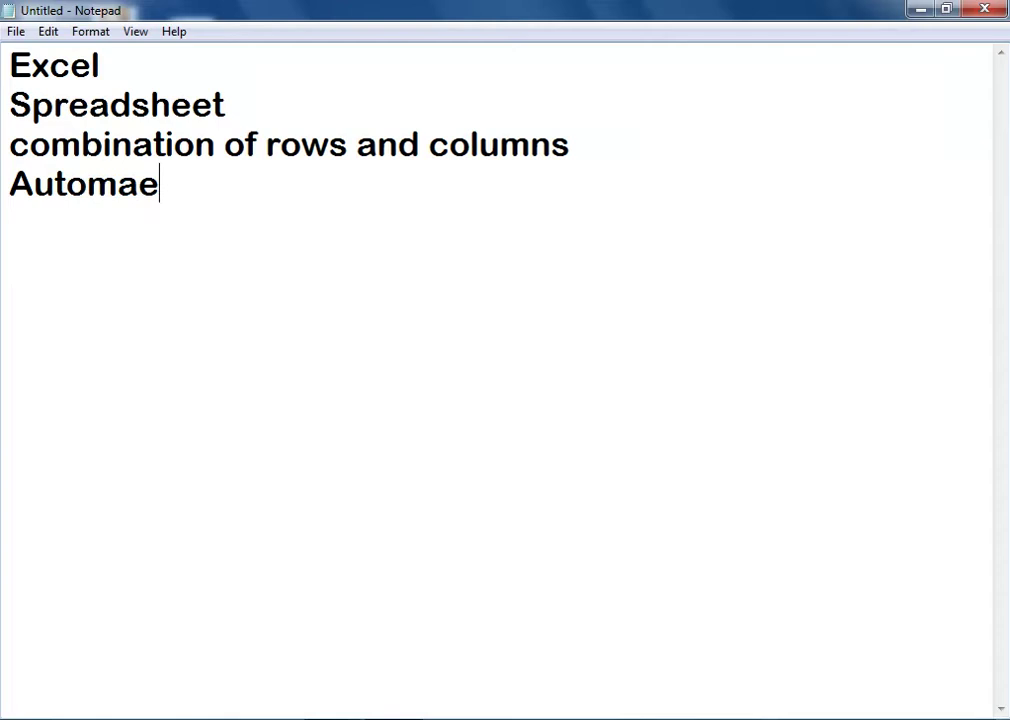
text(d)
key(BackSpace)
key(BackSpace)
key(BackSpace)
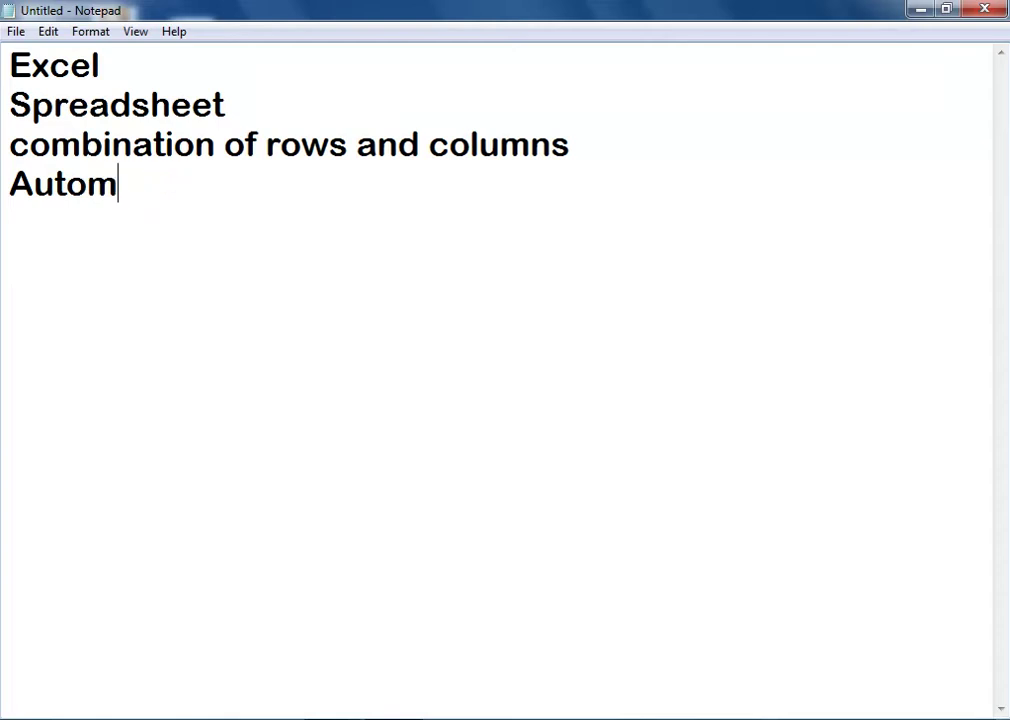
text(ated )
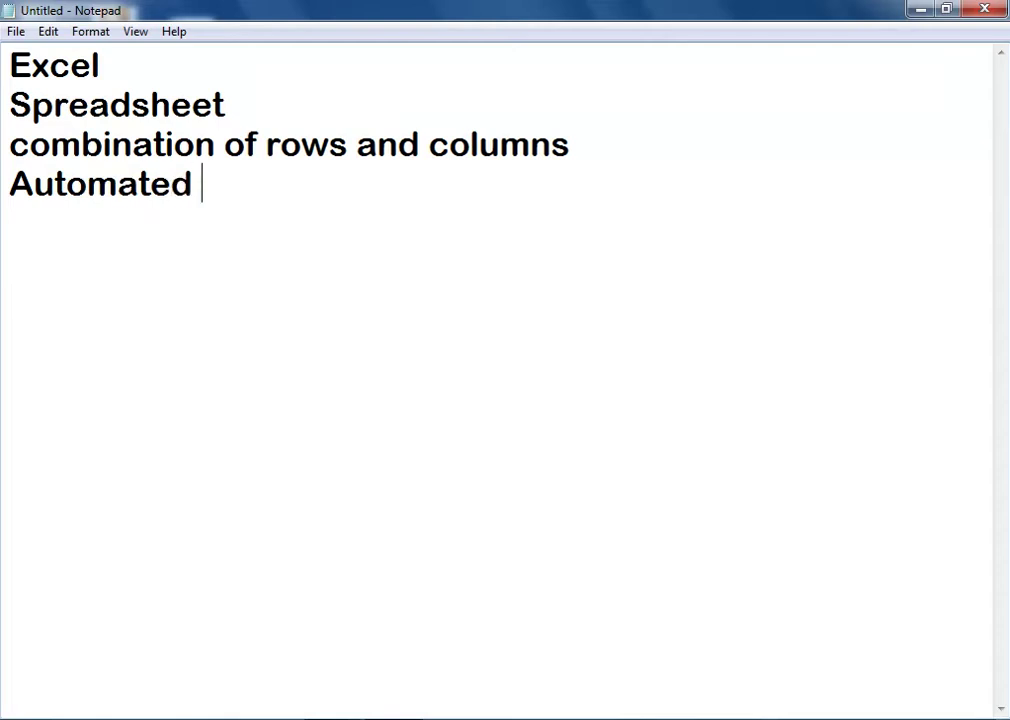
text(calc)
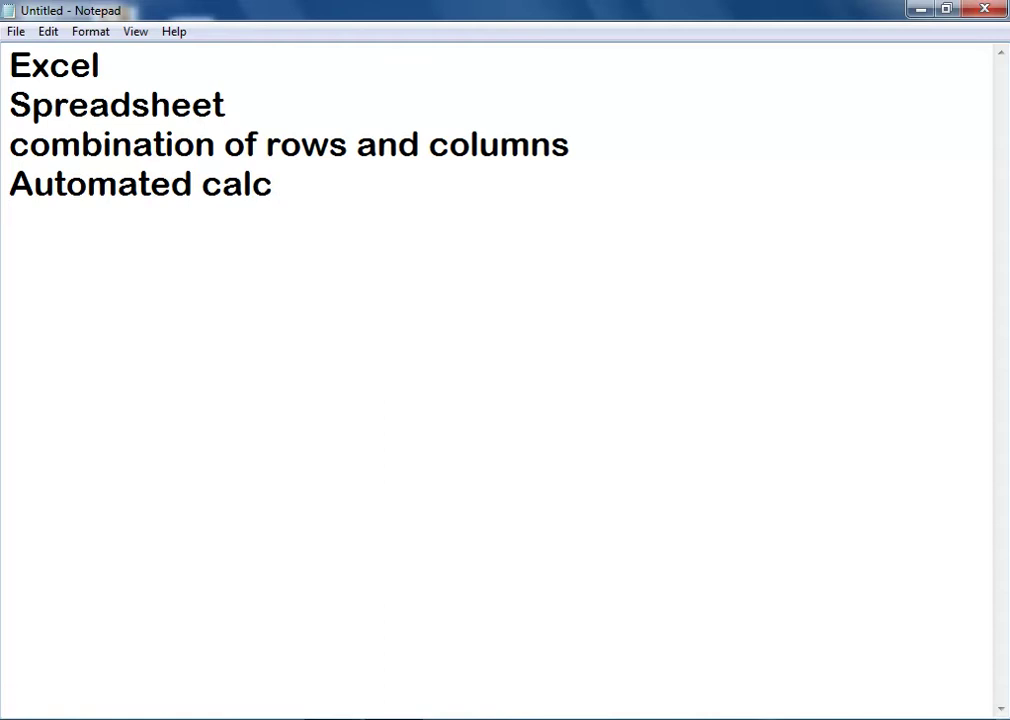
text(t)
key(BackSpace)
text(T A R G R)
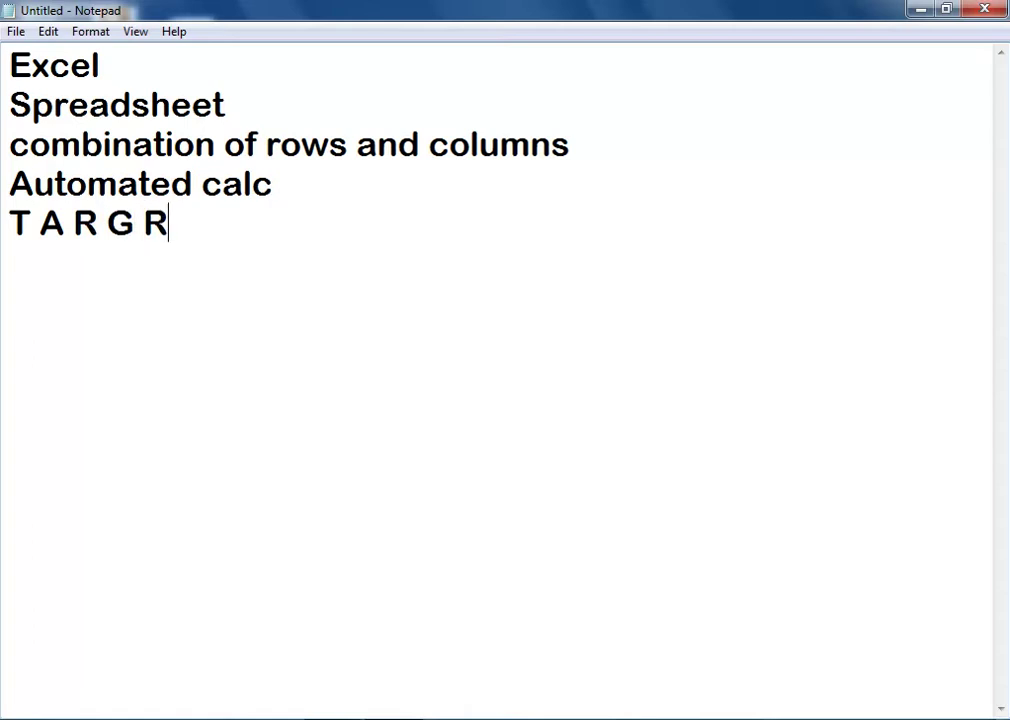
key(Return)
key(Return)
- Add '15 min' below T A R G R and start a new line after it
text(15 m)
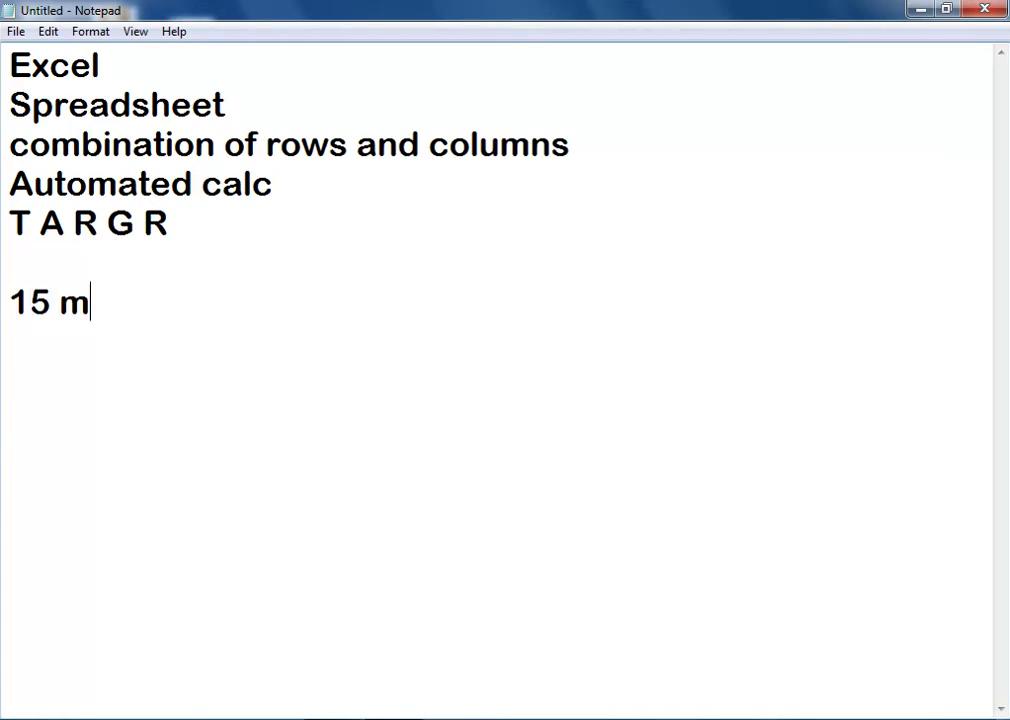
text(in)
click(9, 223)
key(shift+Right)
key(shift+Right)
key(shift+Right)
key(shift+Right)
key(shift+Right)
key(shift+Right)
key(shift+Right)
key(shift+Right)
key(shift+Right)
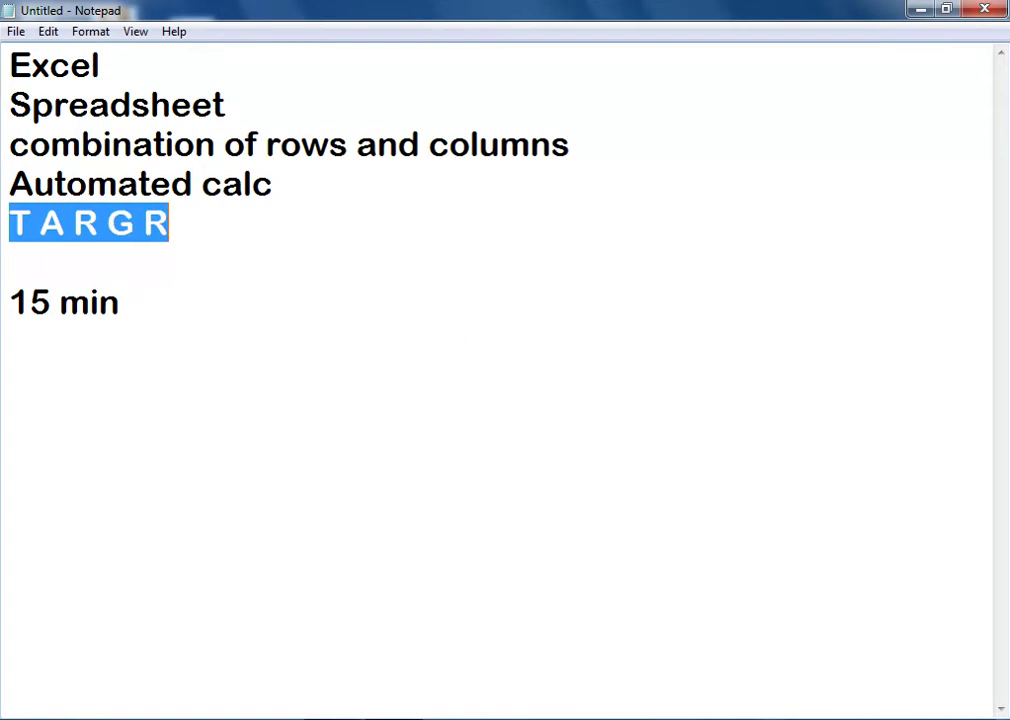
key(Down)
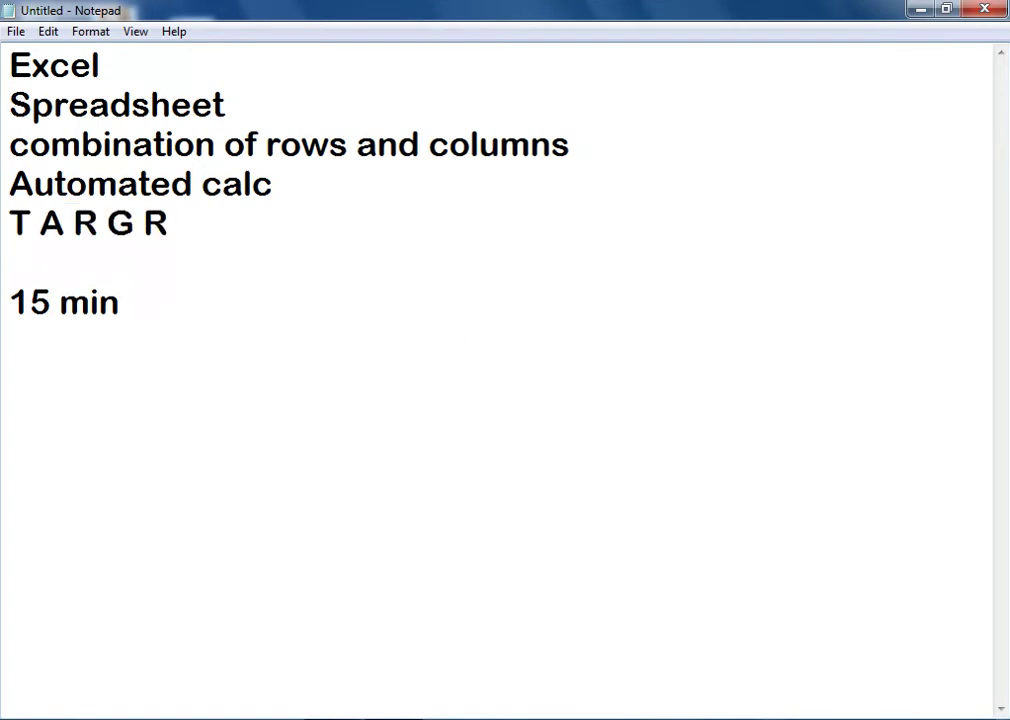
click(120, 302)
key(Return)
- Add 'workbook', 'book', '.xls', '.xlsx' and 'worksheets' on separate lines
text(workb)
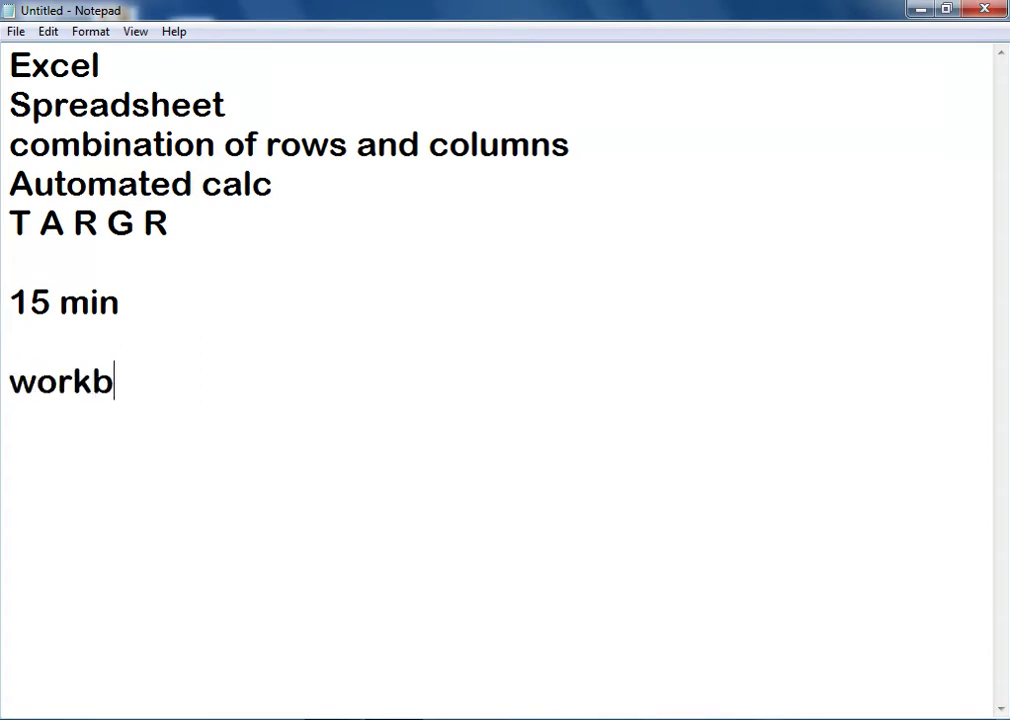
text(ook)
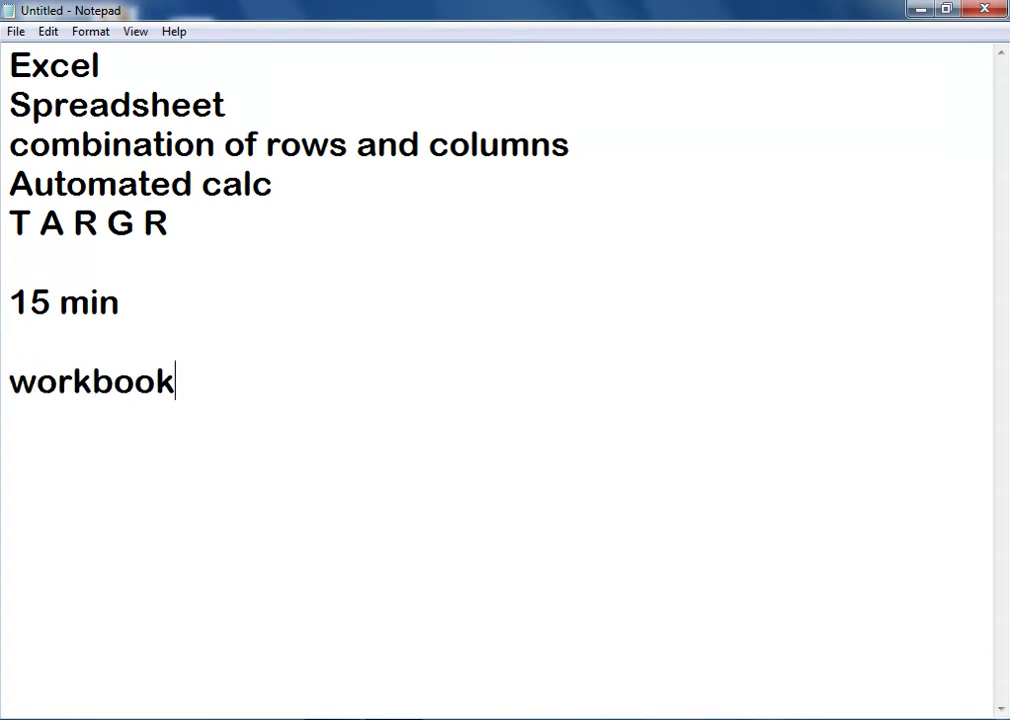
key(Return)
text(book)
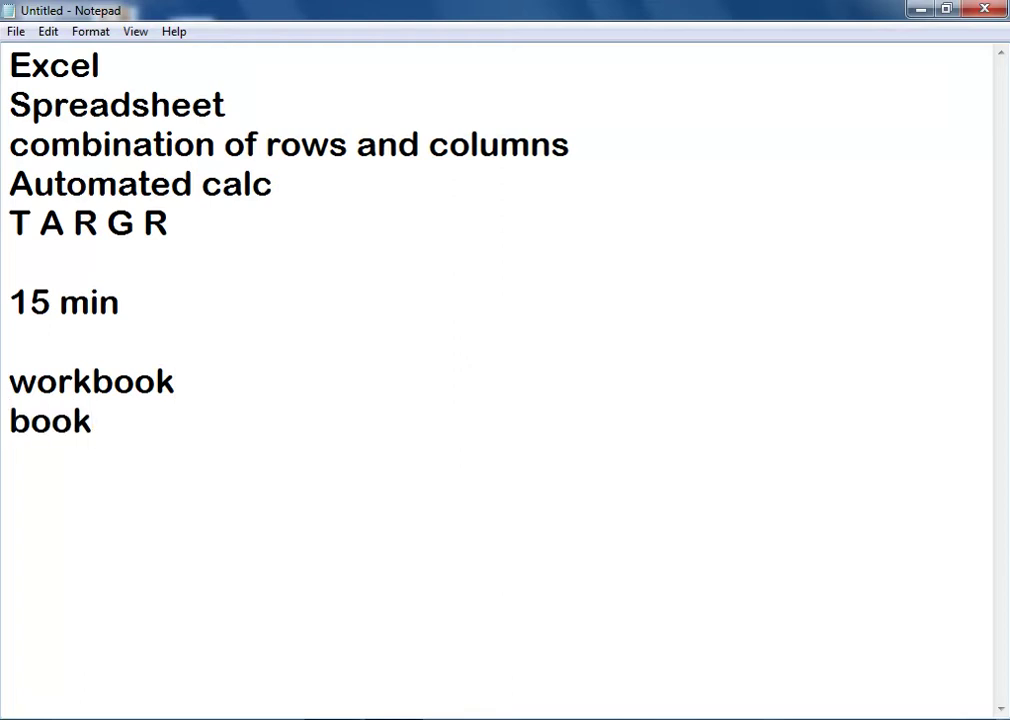
key(Return)
key(Return)
text(.xls)
key(Return)
text(.)
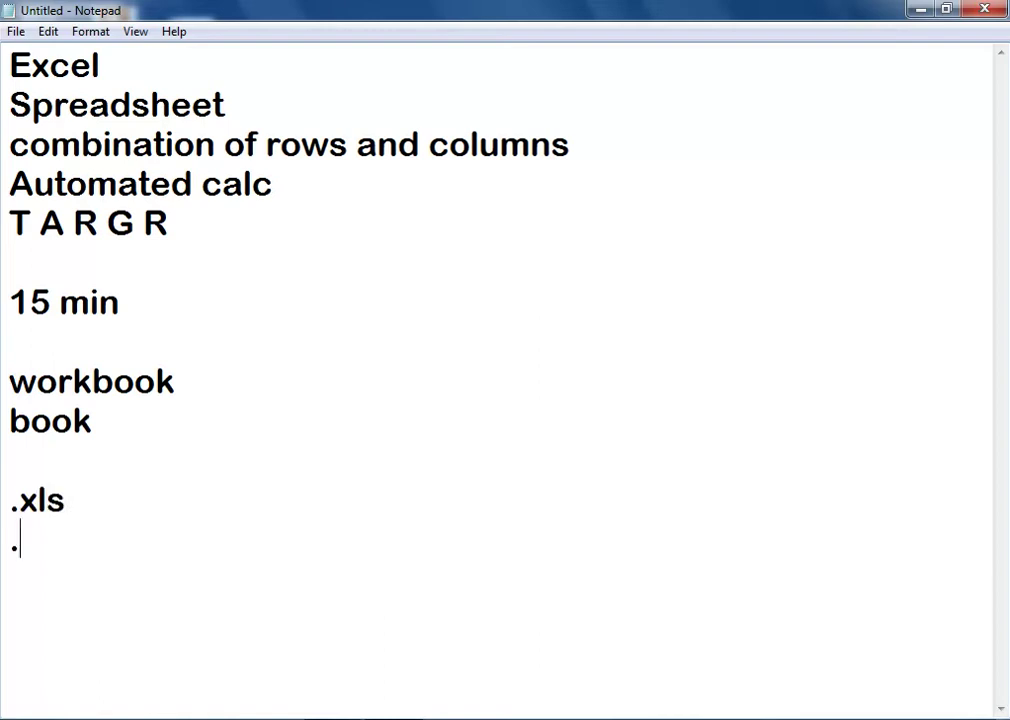
text(xlsx)
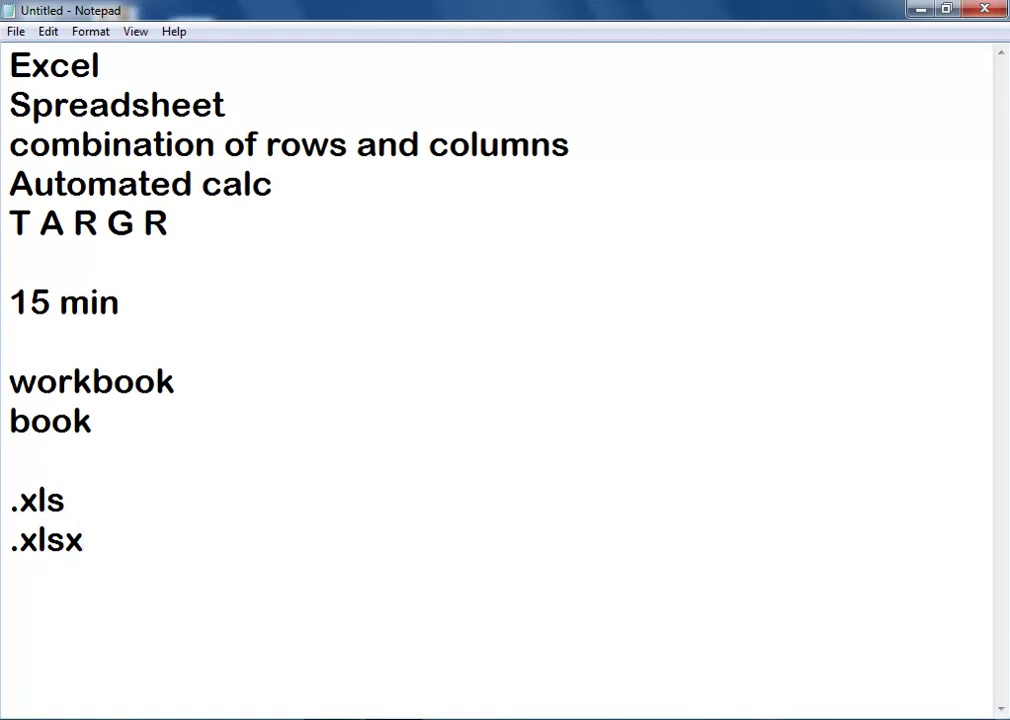
text(wo)
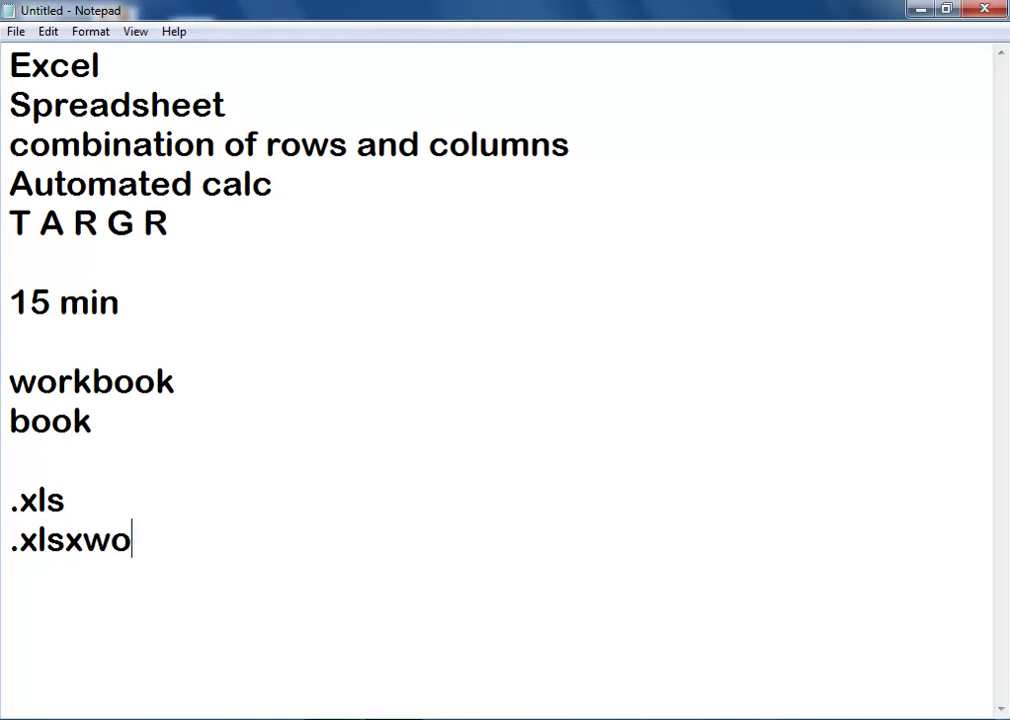
text(rksheets)
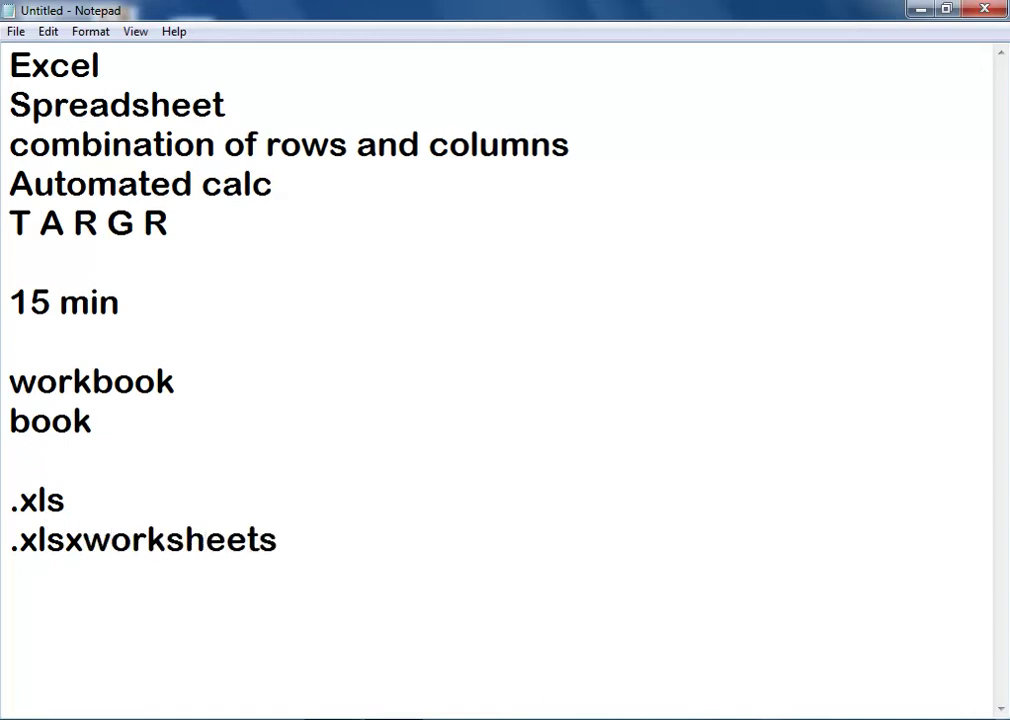
click(47, 540)
key(Right)
key(Right)
key(Return)
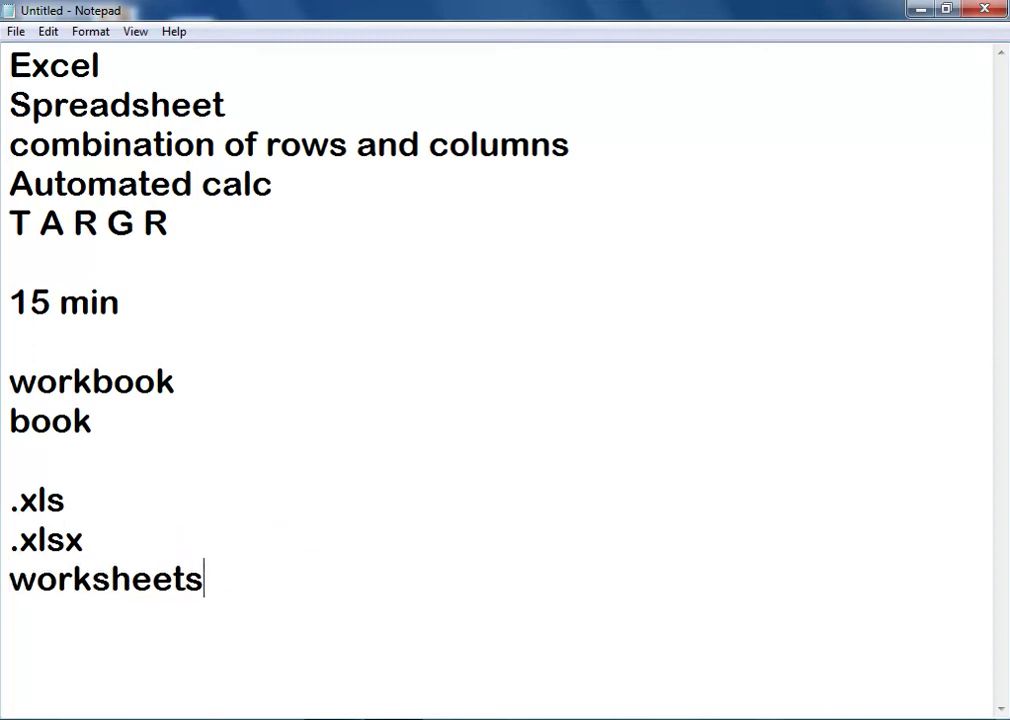
key(Return)
- Add the line 'deafult work 3 worksheets', fixing the typos
text(deault)
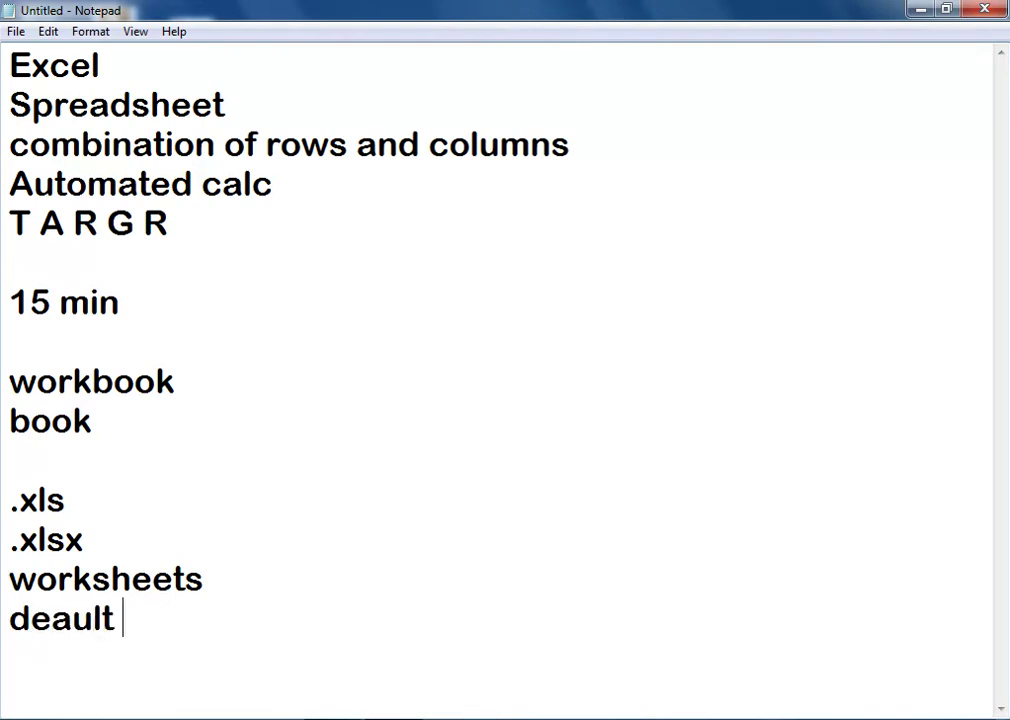
key(Left)
key(Left)
key(Left)
text(f)
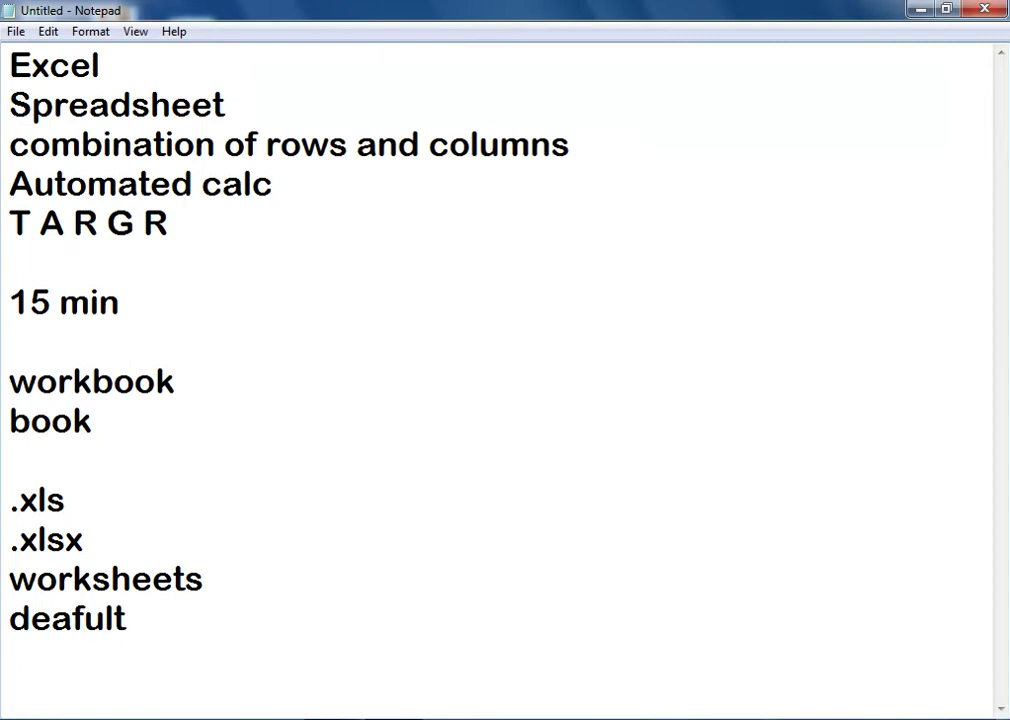
key(End)
text(work l)
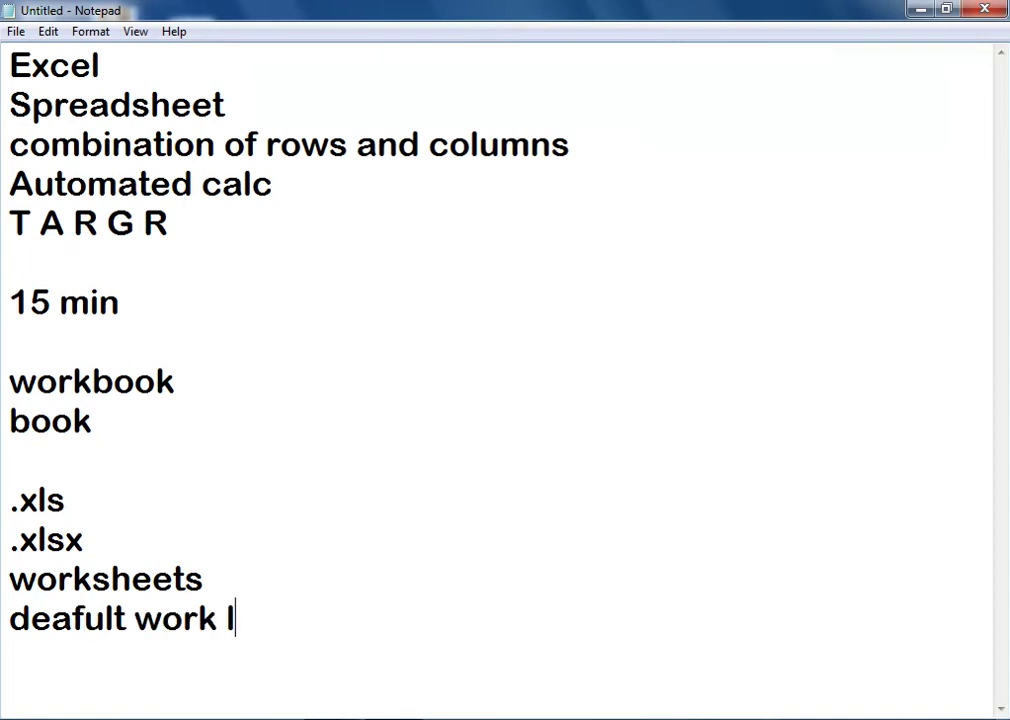
key(BackSpace)
text(3 wo)
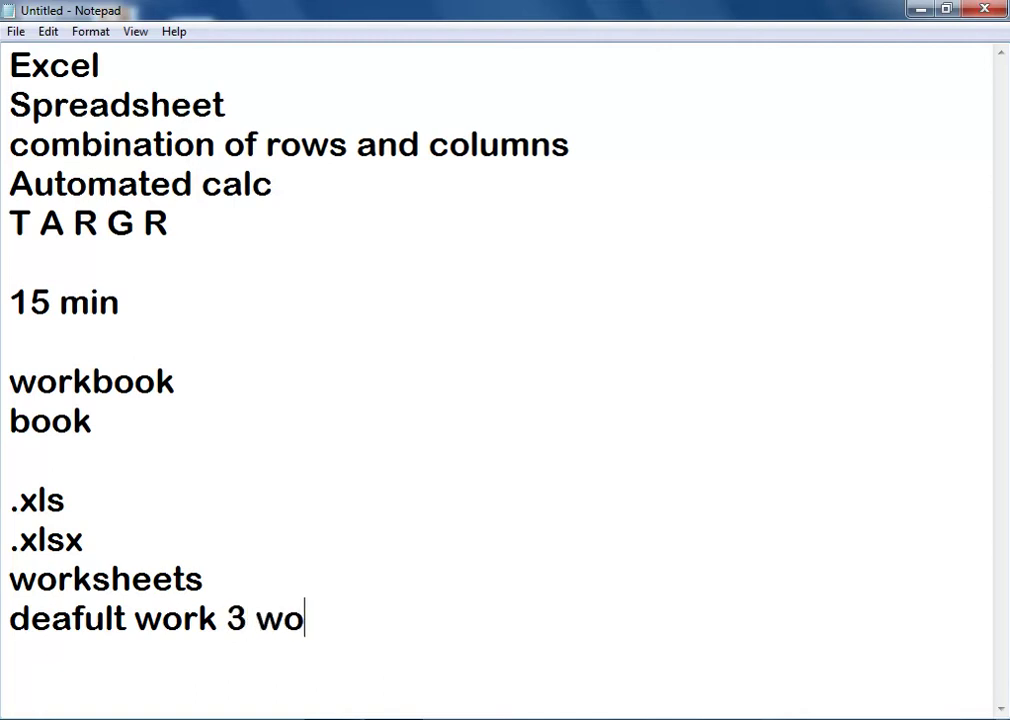
text(rksheets)
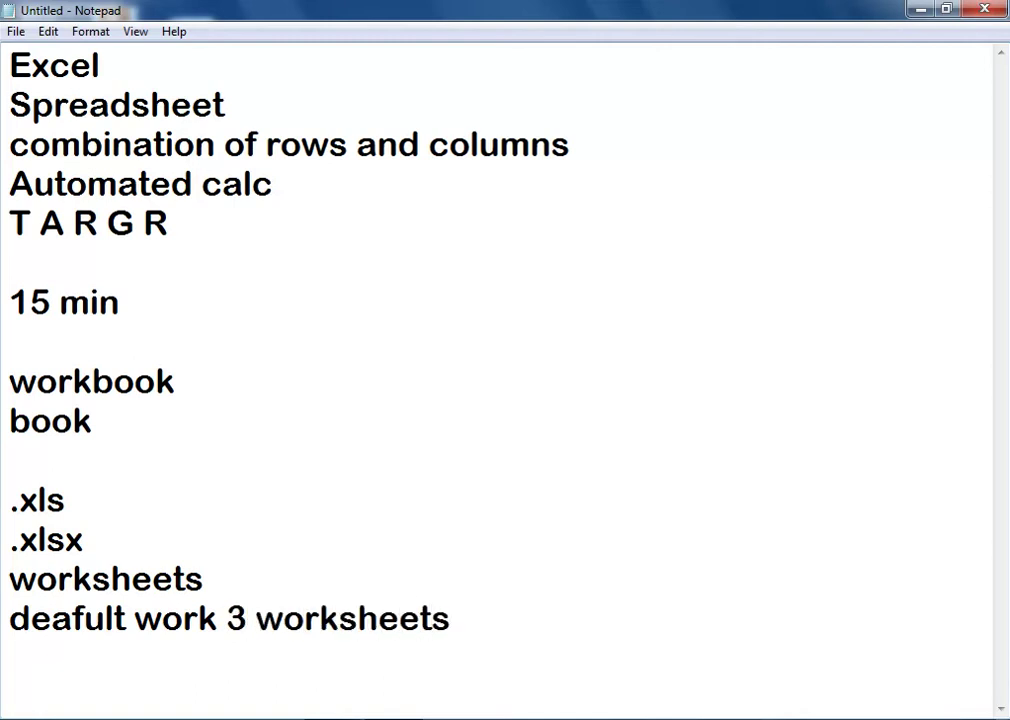
key(Return)
- Add 'basic 97-2003' with '65,536 rows' and '256 columns' on separate lines
text(basic )
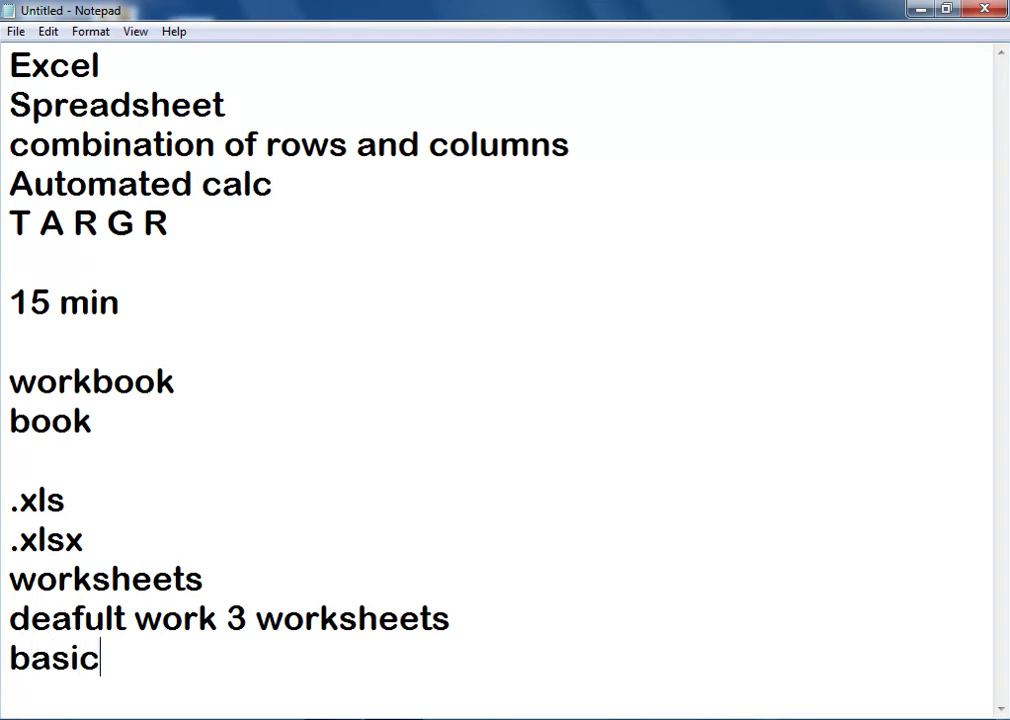
text(97)
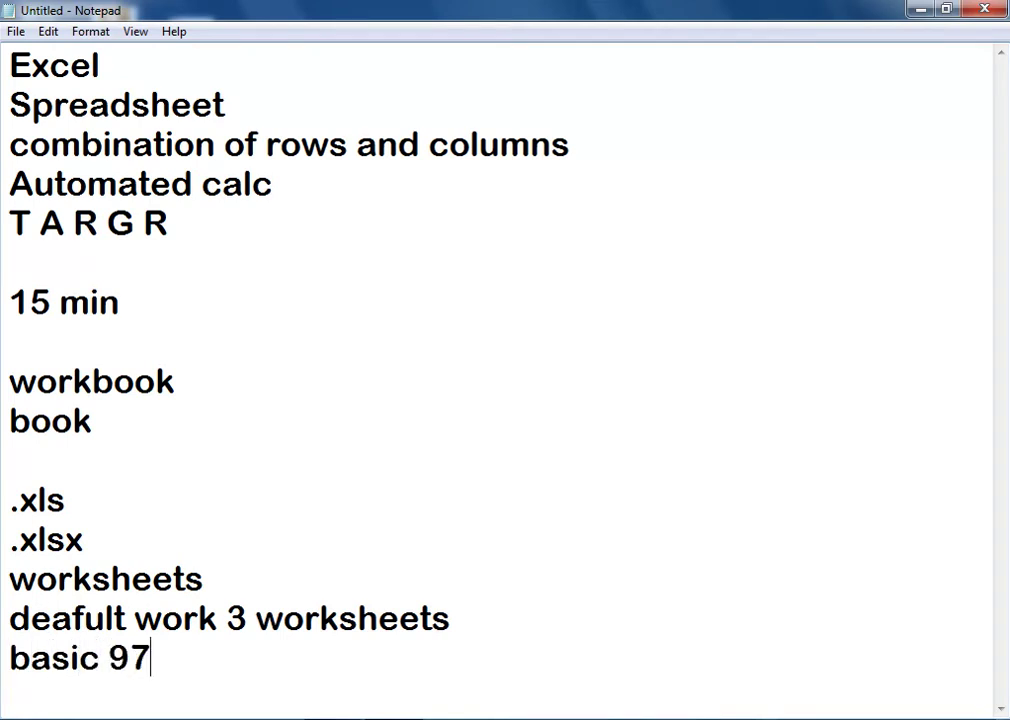
text(-2003)
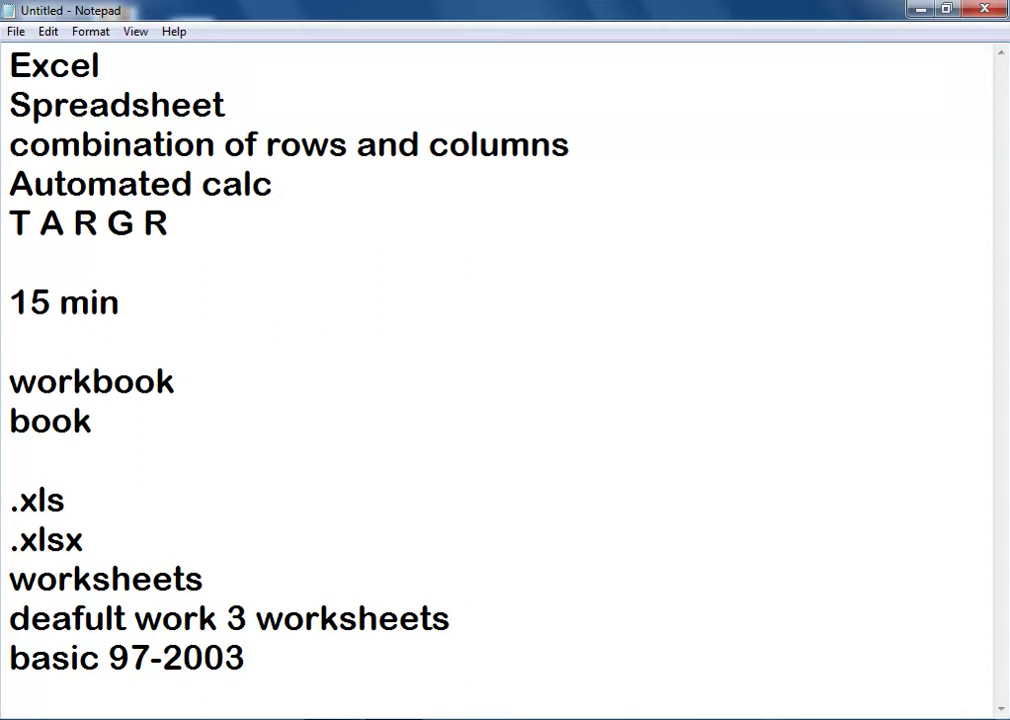
key(Return)
text(65,5)
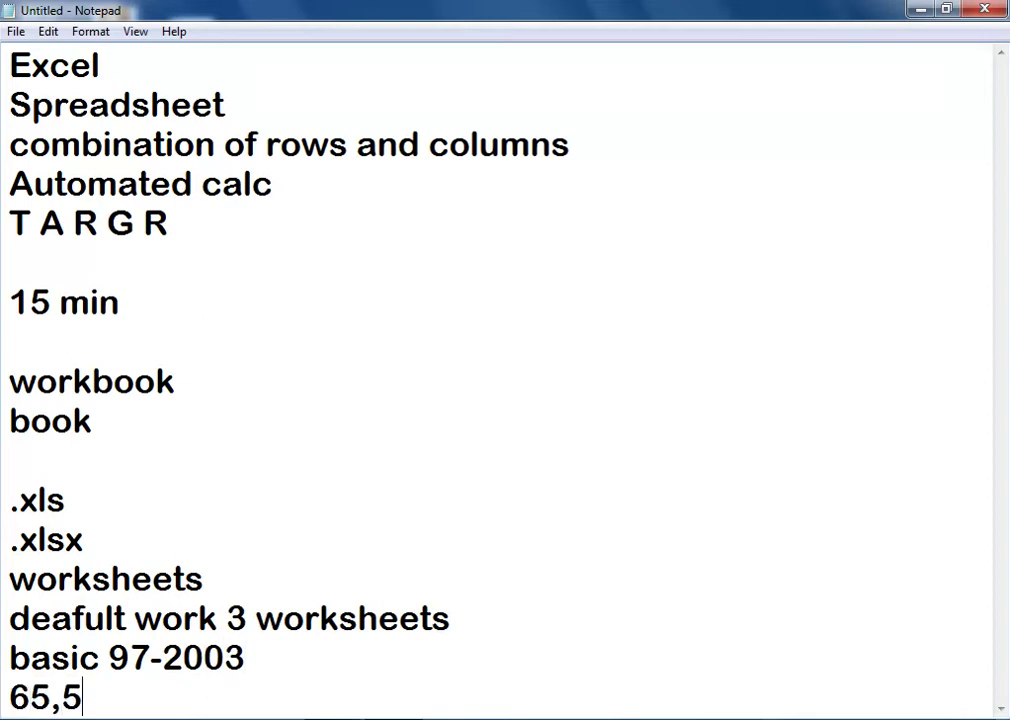
text(36 r)
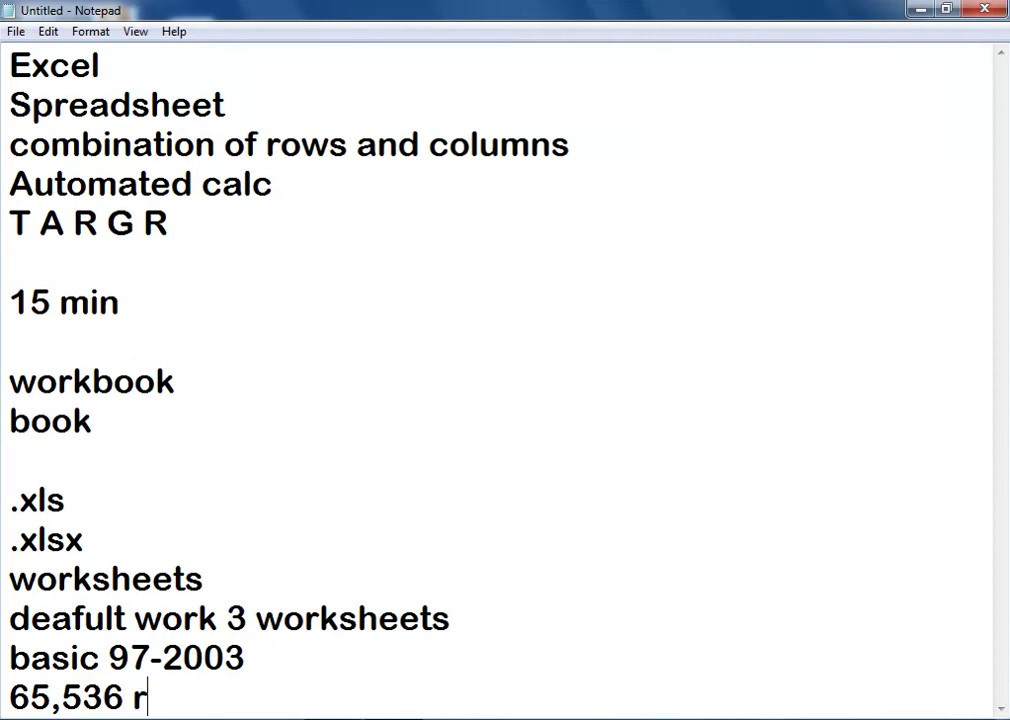
text(ows)
key(Return)
text(2)
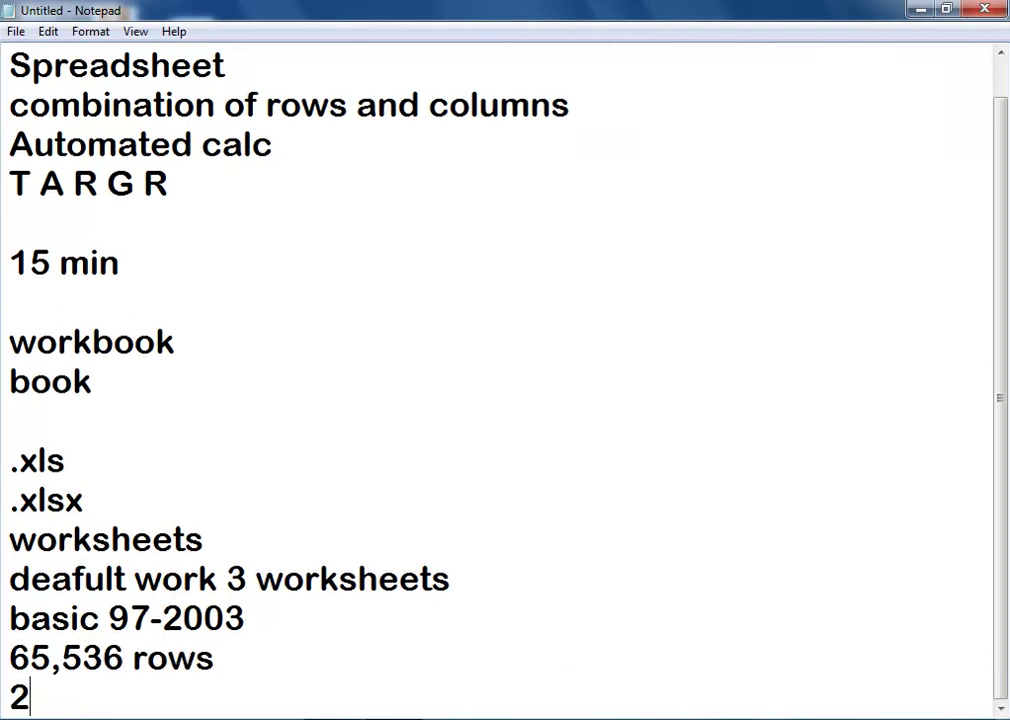
text(56 co)
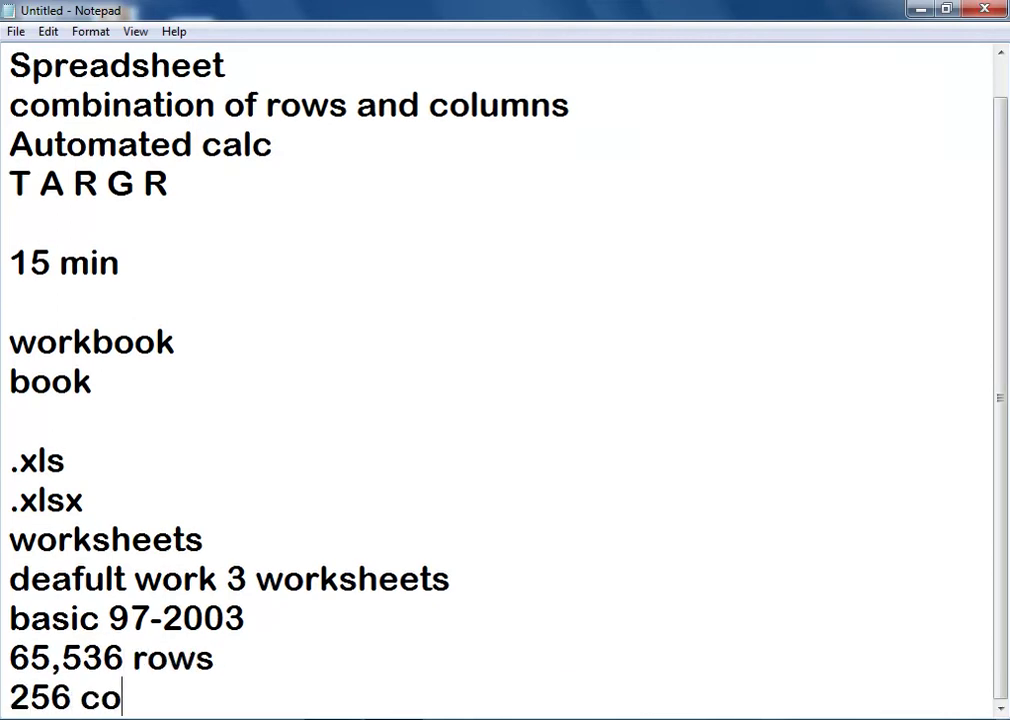
text(lumsn)
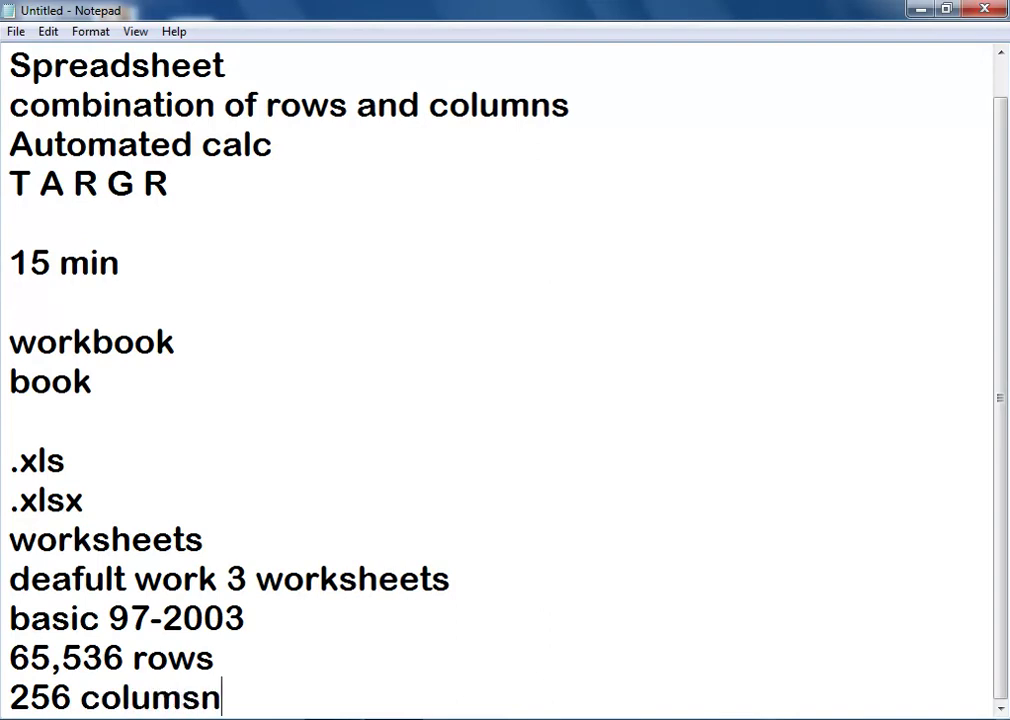
key(BackSpace)
key(BackSpace)
text(ns)
key(Return)
key(Return)
- Add 'advanced version' with '1048576 rows' and '16384 columns', followed by a blank line
text(a)
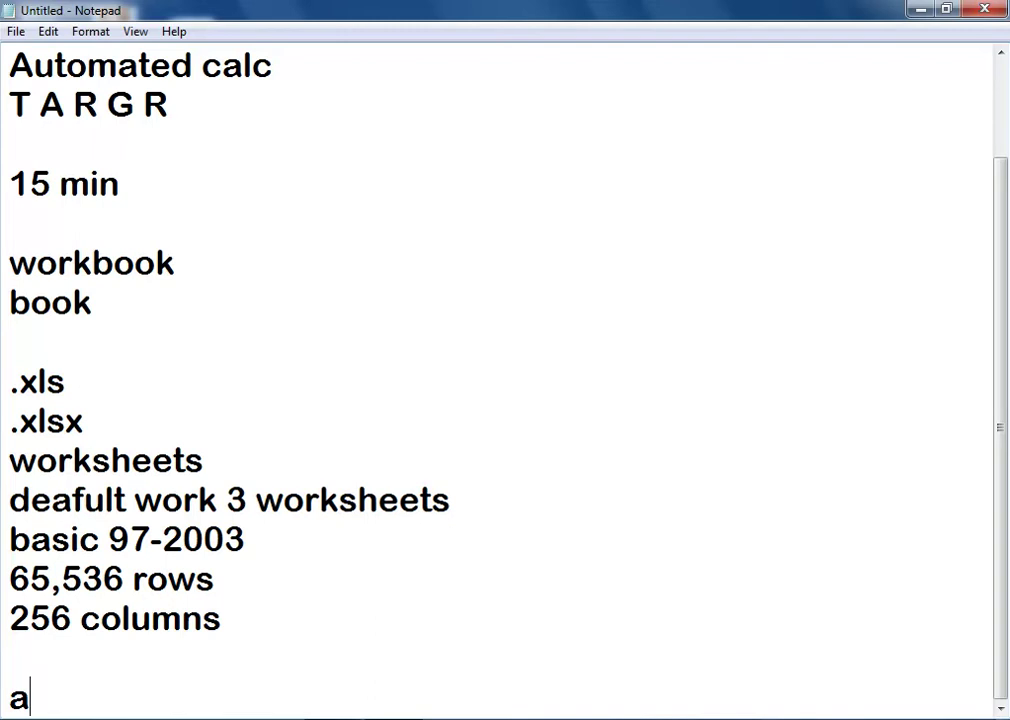
text(dvanced )
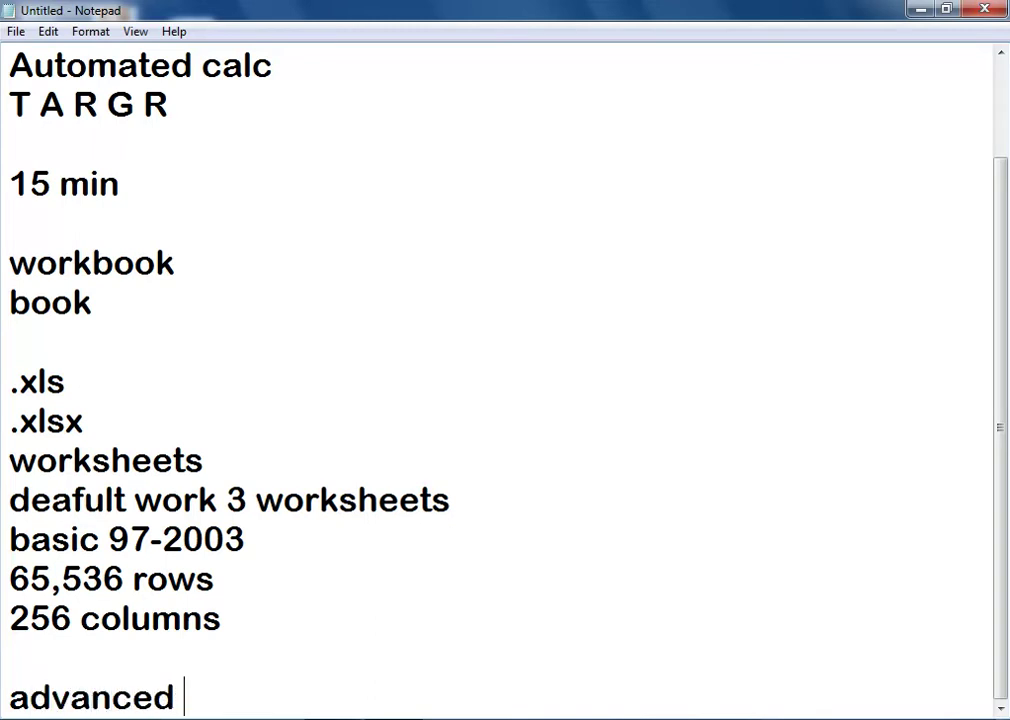
text(version)
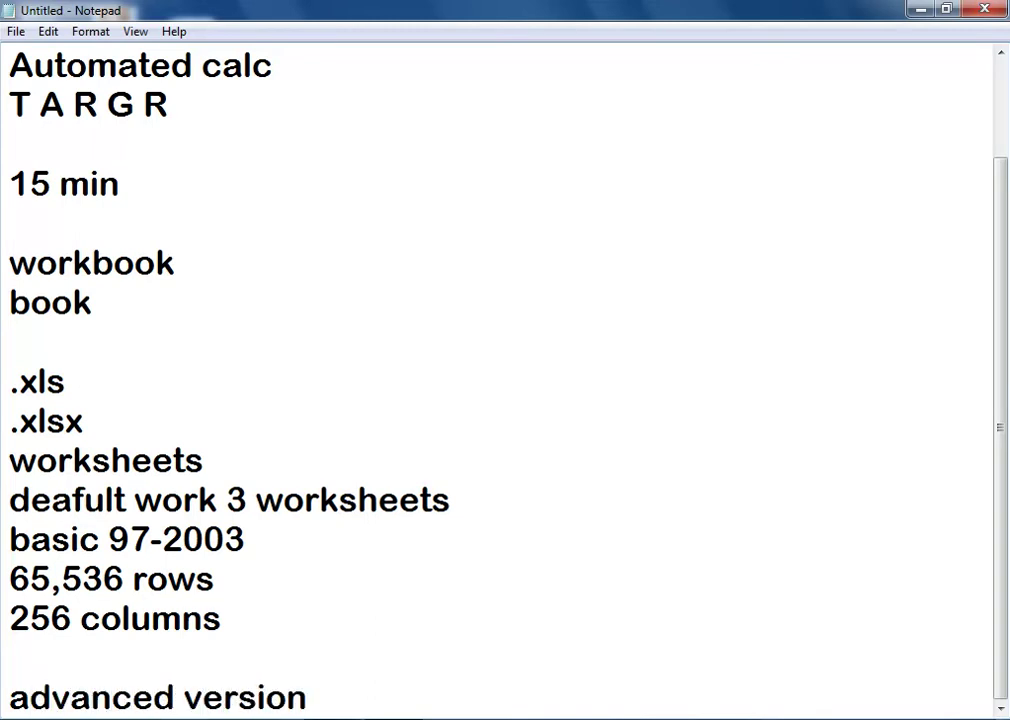
key(Return)
text(104)
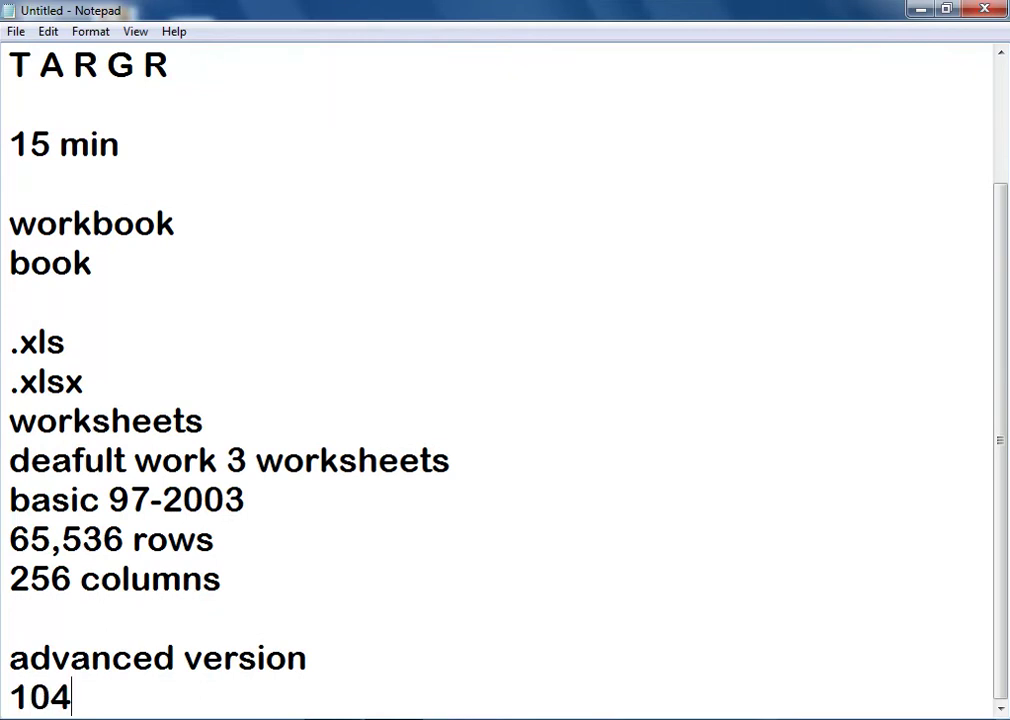
text(8576)
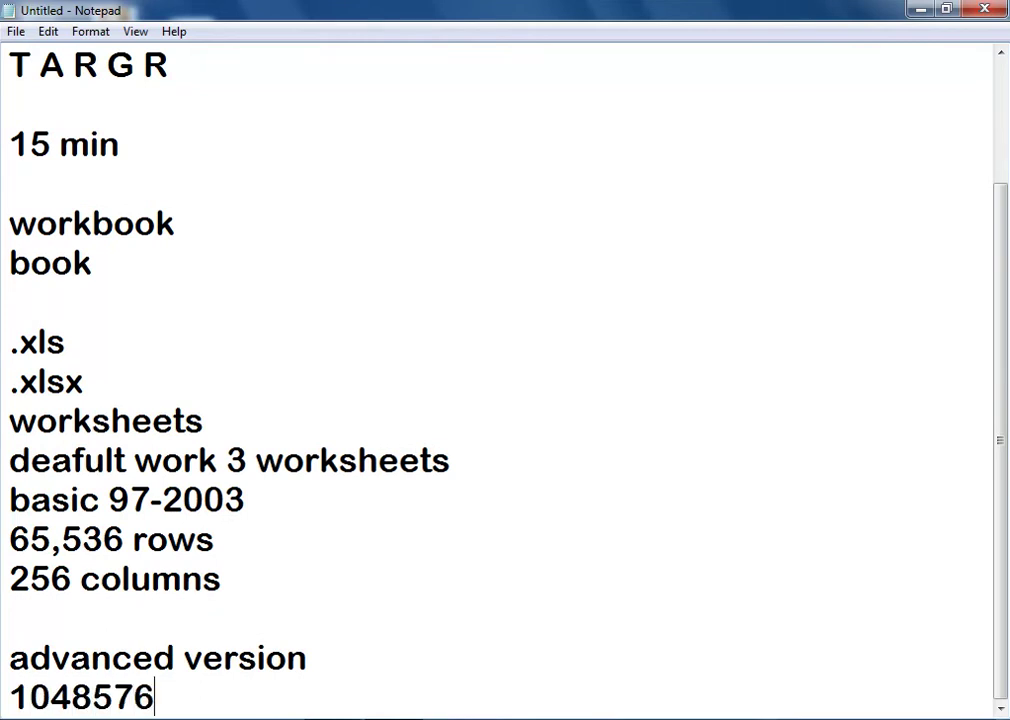
text( rows)
key(Return)
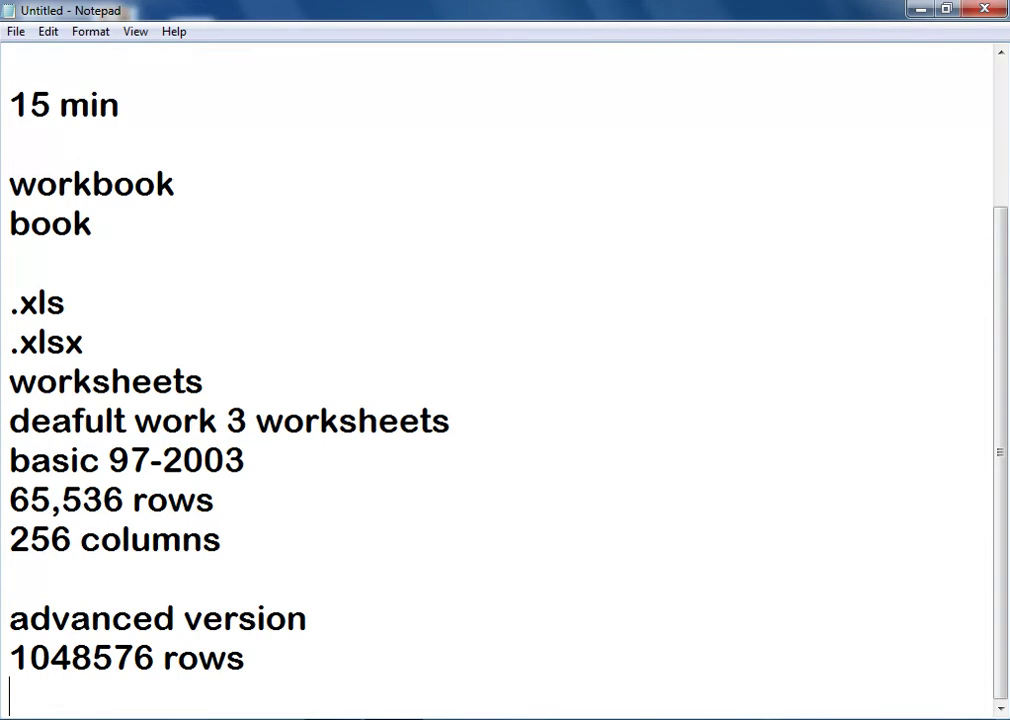
text(163)
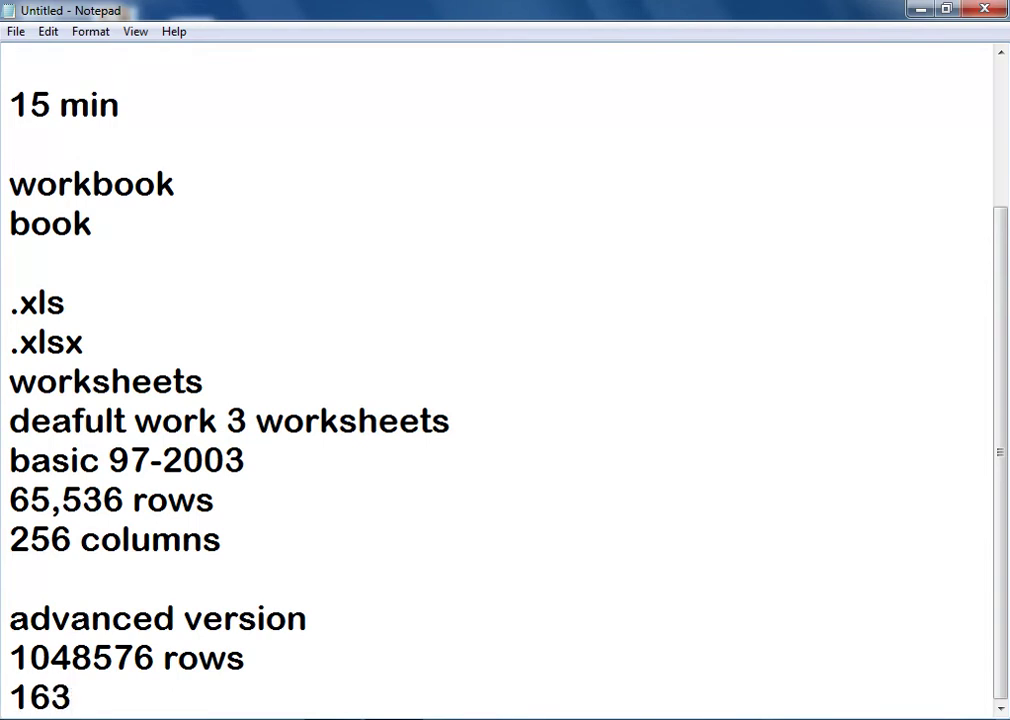
text(84 col)
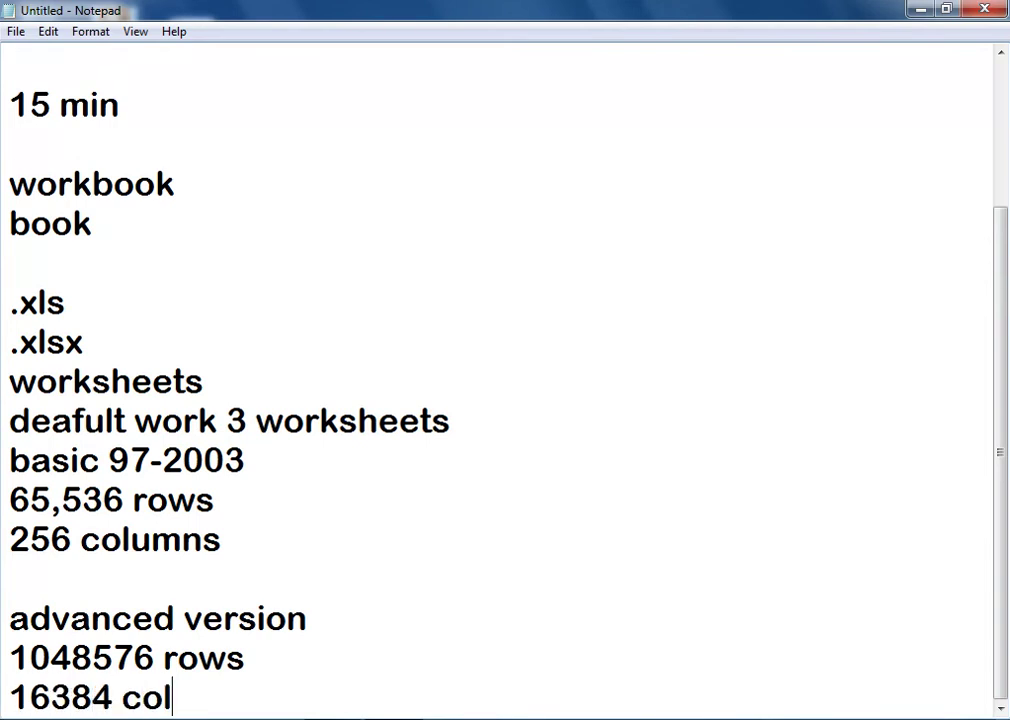
text(umns)
key(Return)
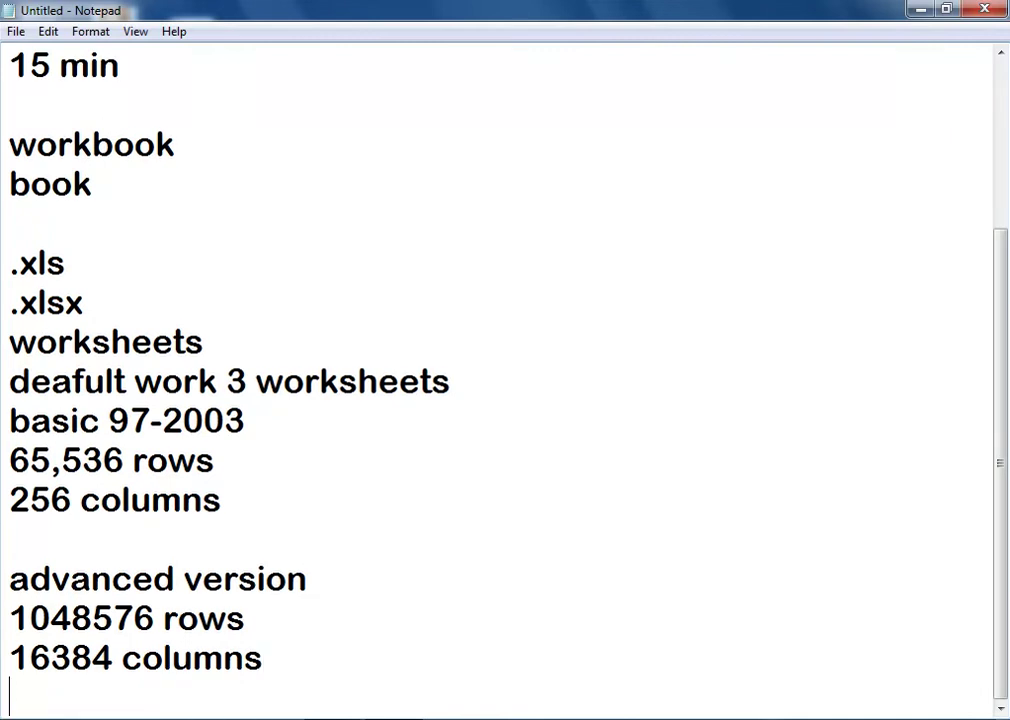
key(Return)
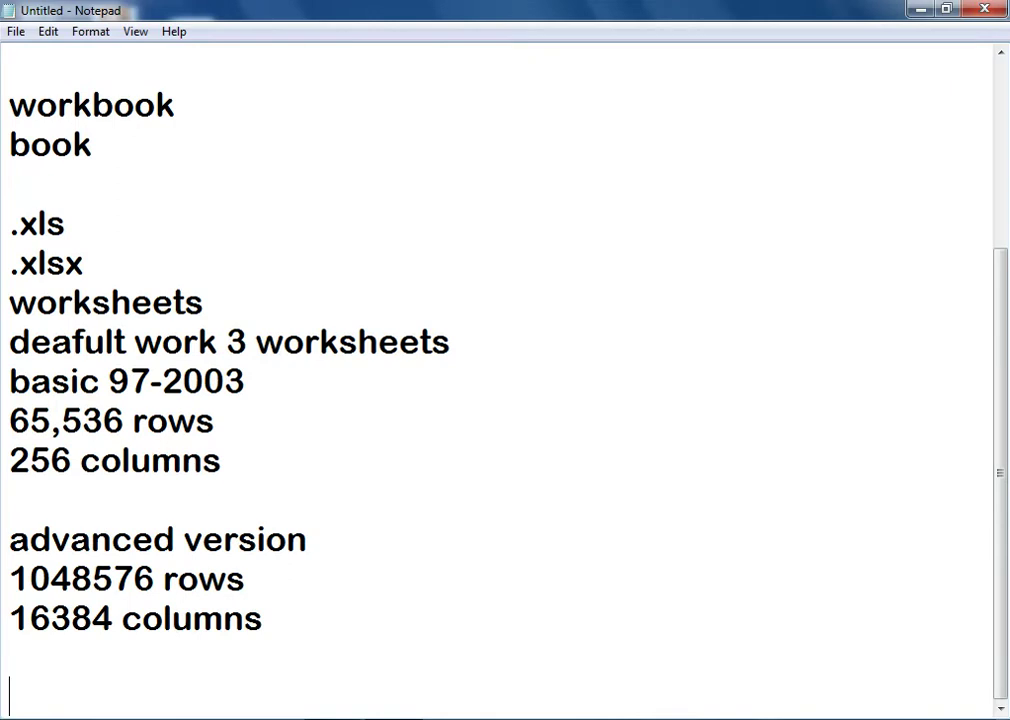
- Add the lines 'number header' and 'alphabet'
text(number )
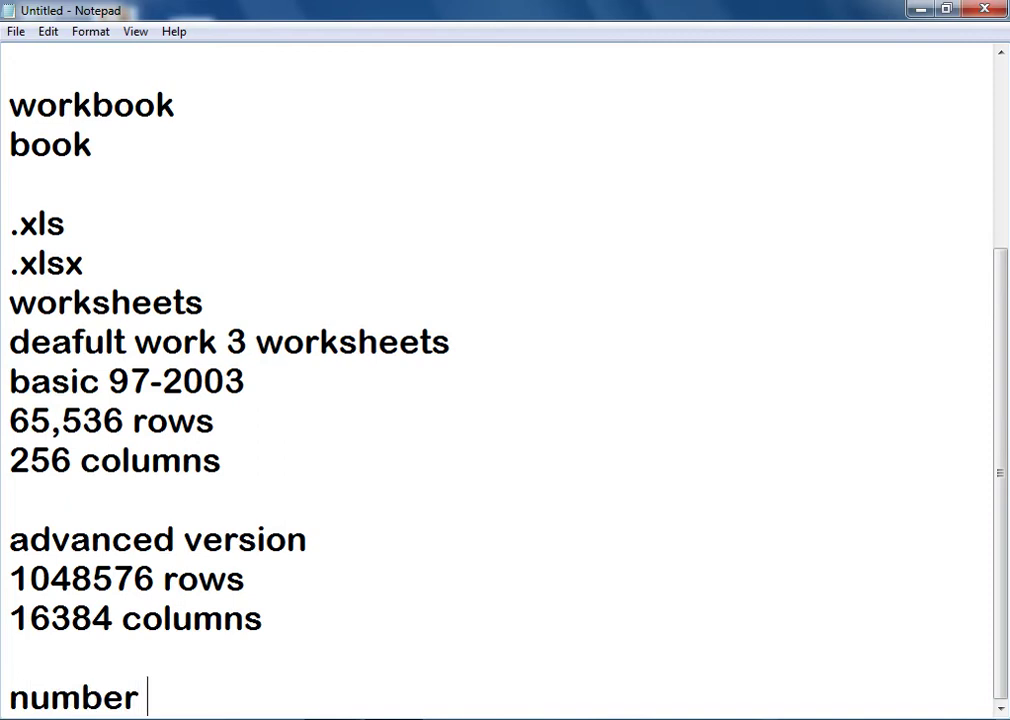
text(header)
key(BackSpace)
text(der)
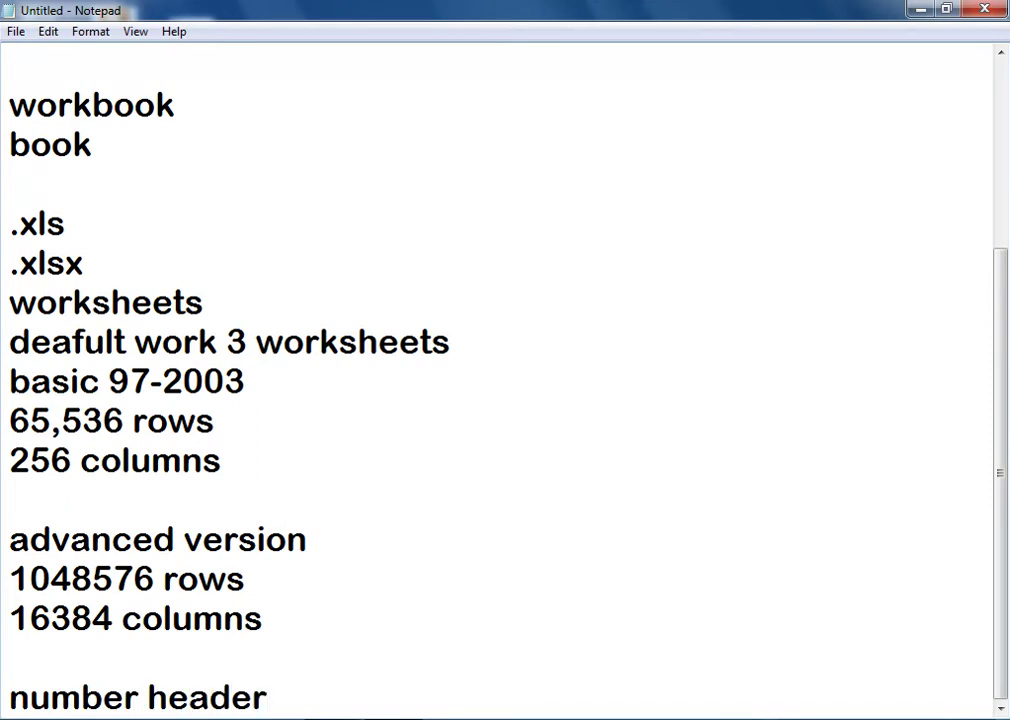
key(Return)
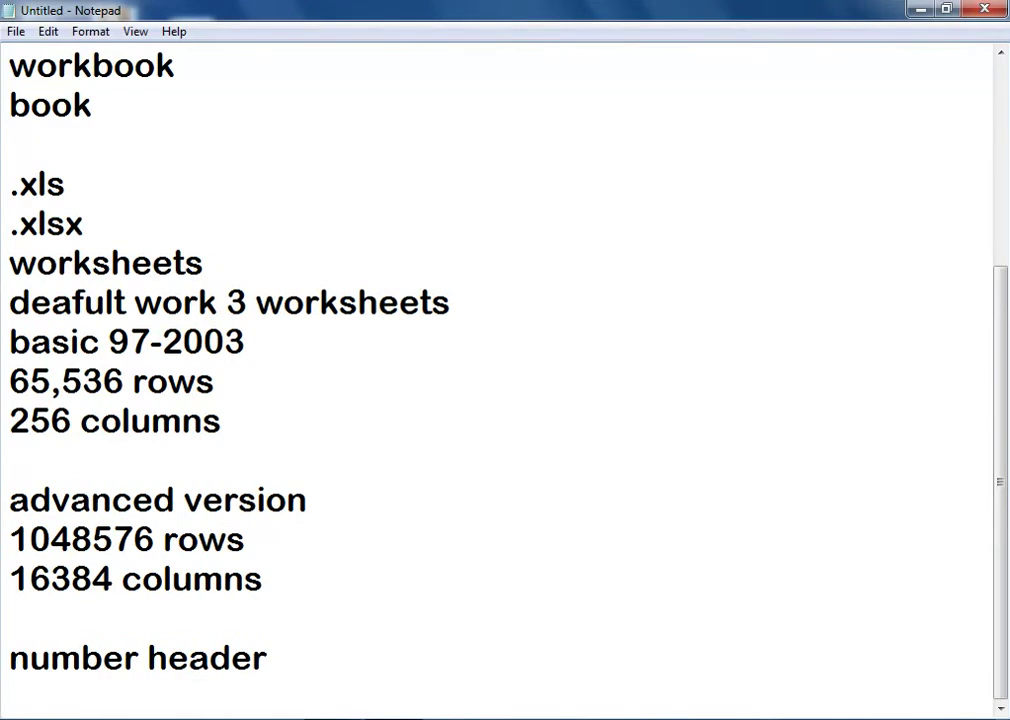
text(alphab)
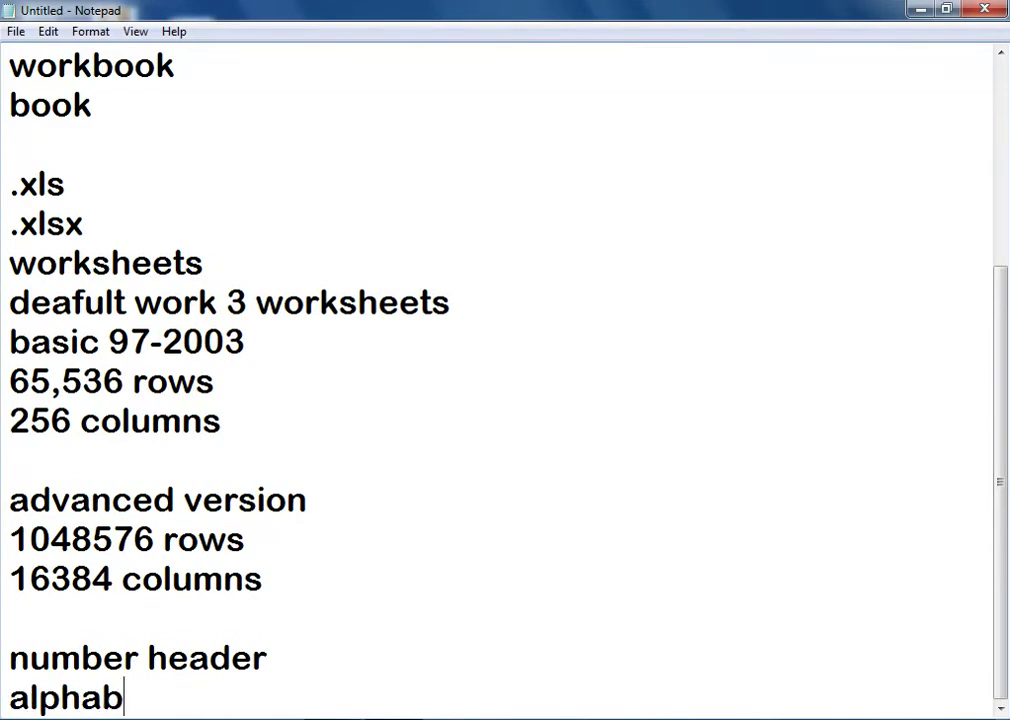
text(et)
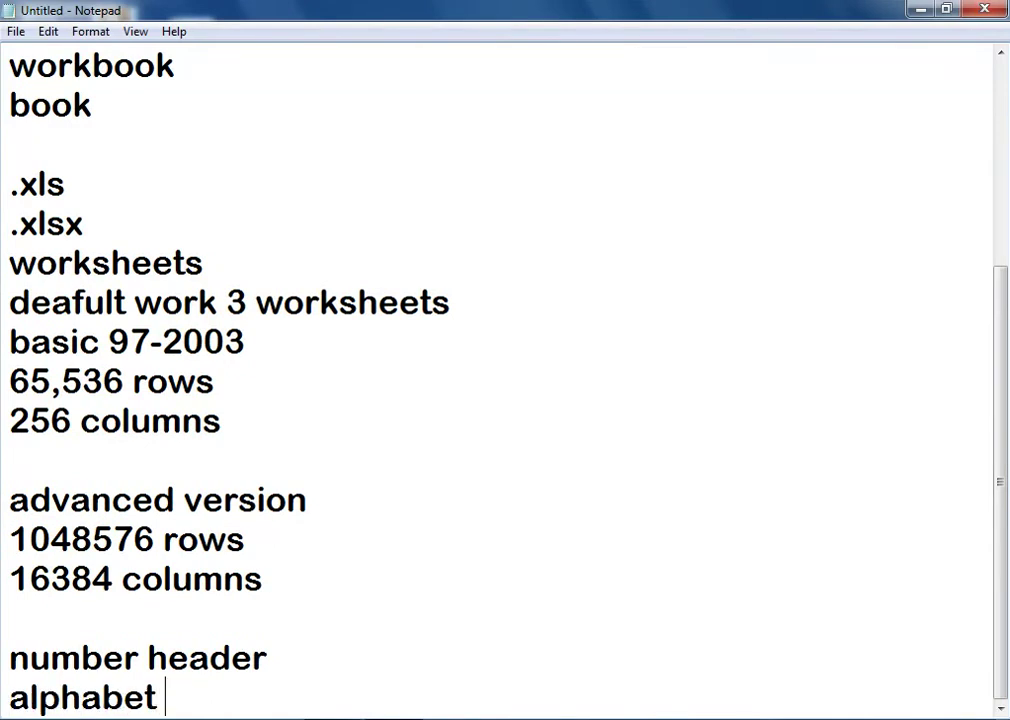
key(Return)
- Add the column-letter line 'ABCDE...z, AA, Ab, Ac.......XFD'
text(AB)
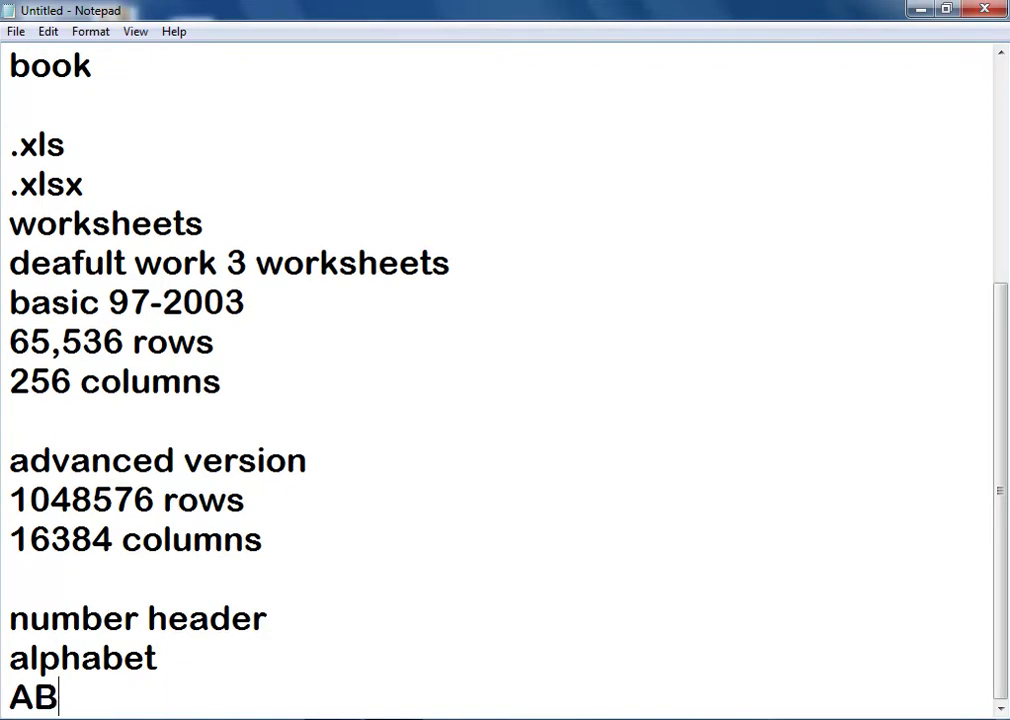
text(CDE)
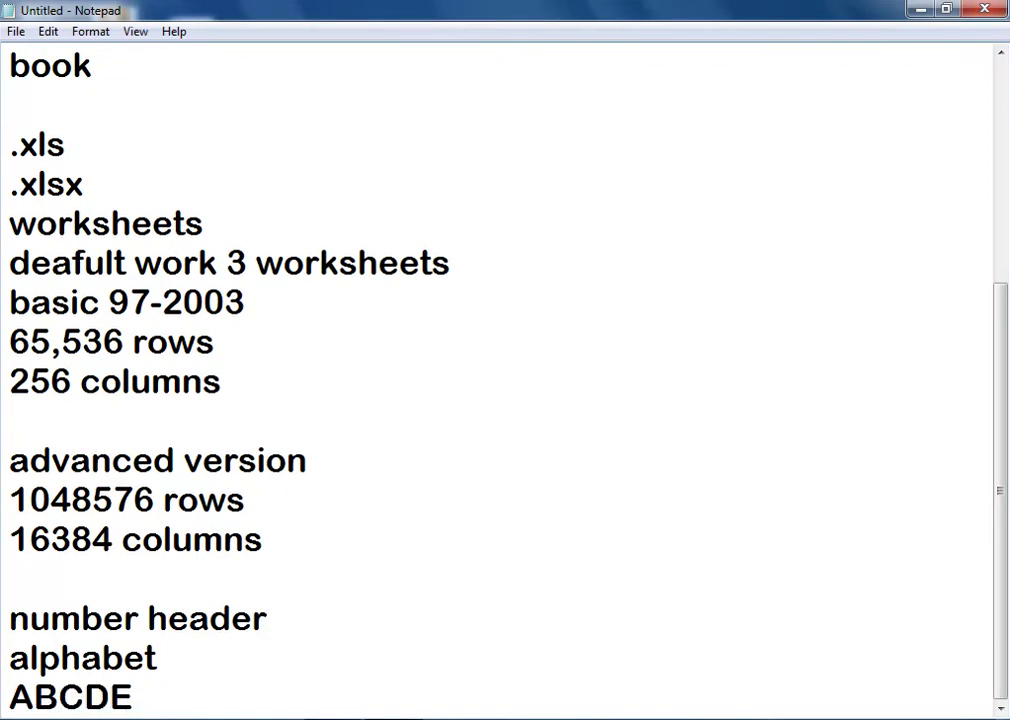
text(...z, A)
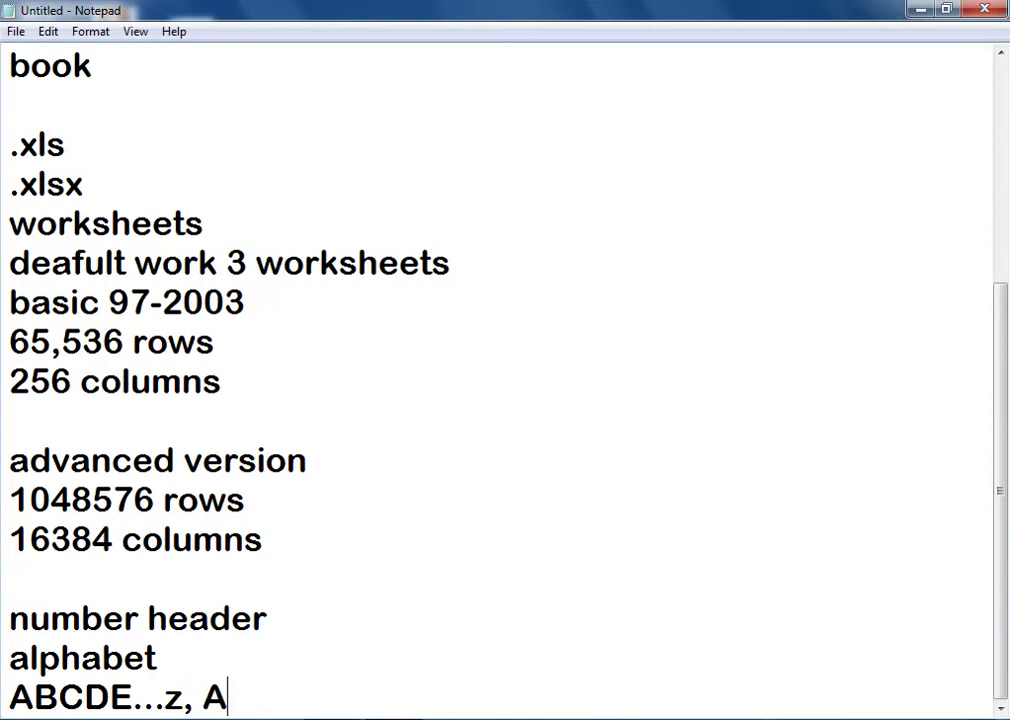
text(A, Ab,)
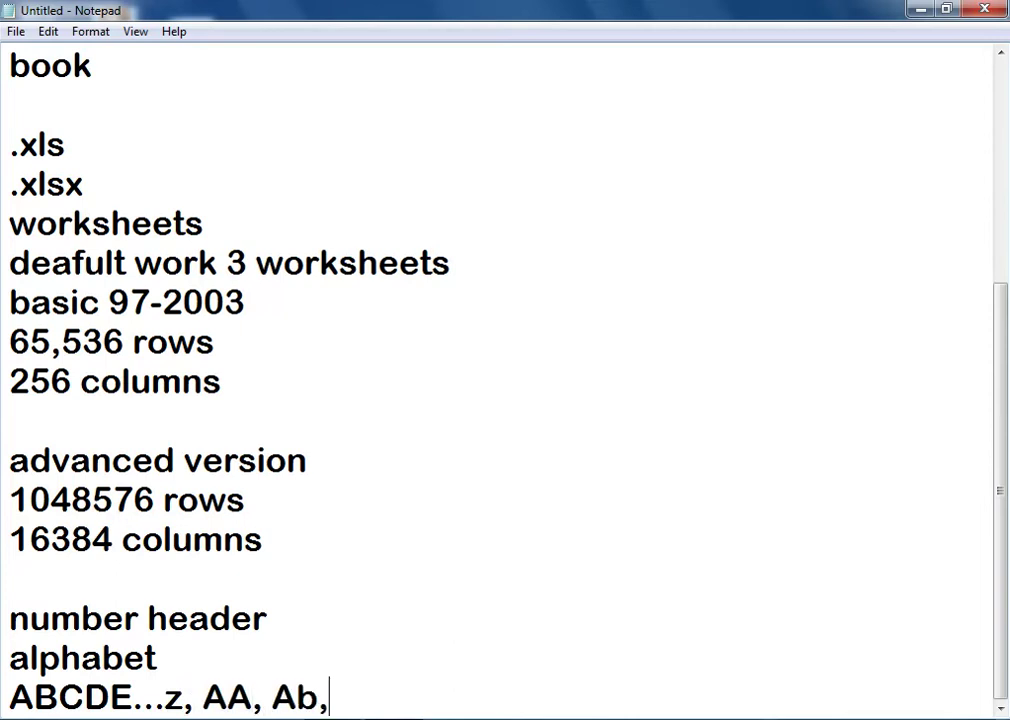
text( Ac.......X)
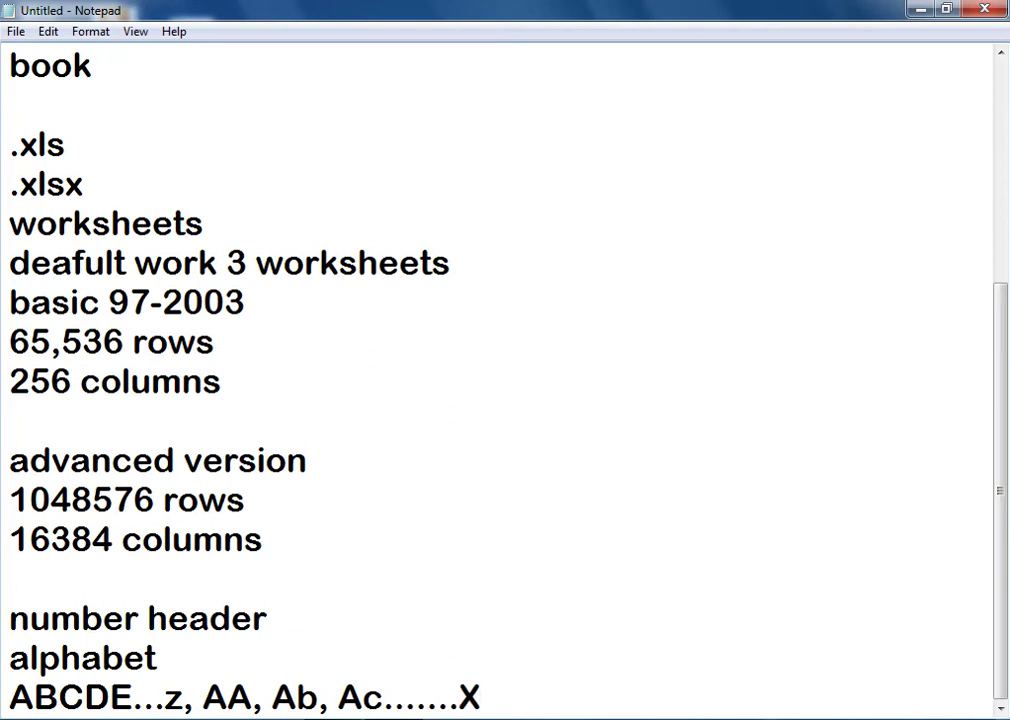
text(D)
click(482, 697)
text(FF)
key(BackSpace)
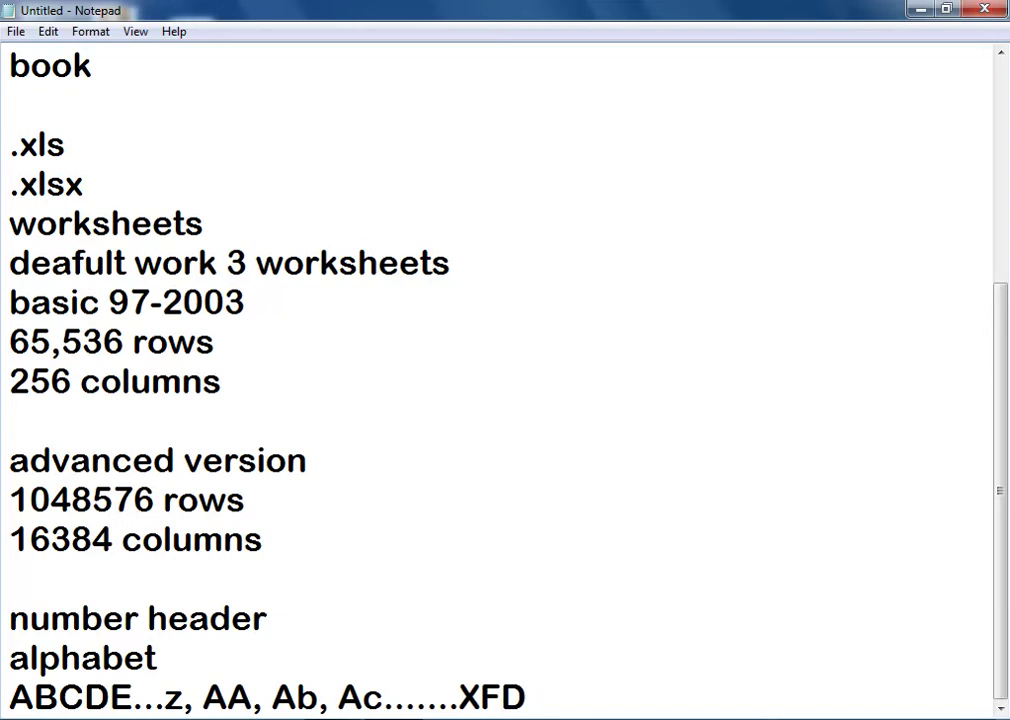
key(Return)
key(Return)
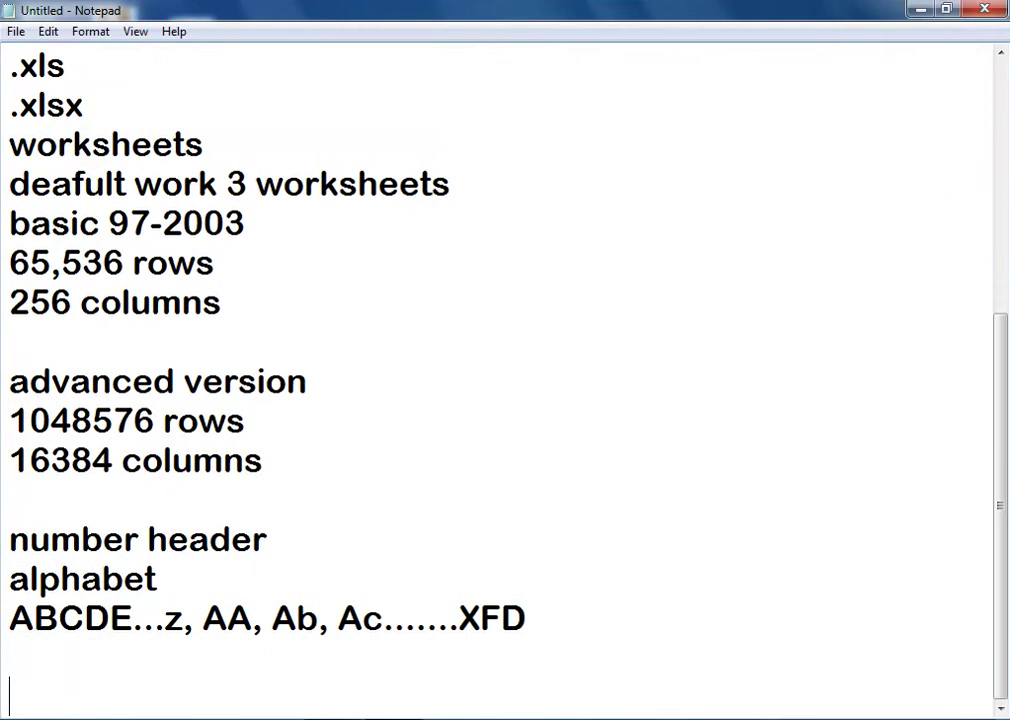
- Add the lines 'cell reference' and 'cell address', removing the stray text
text(cell )
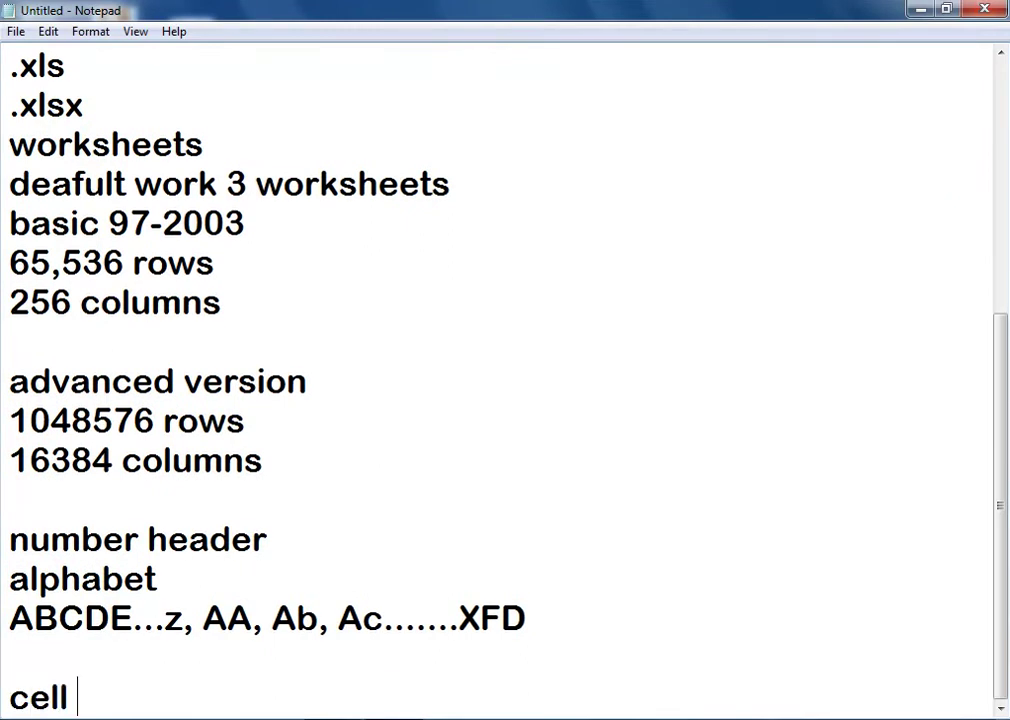
text(red)
key(BackSpace)
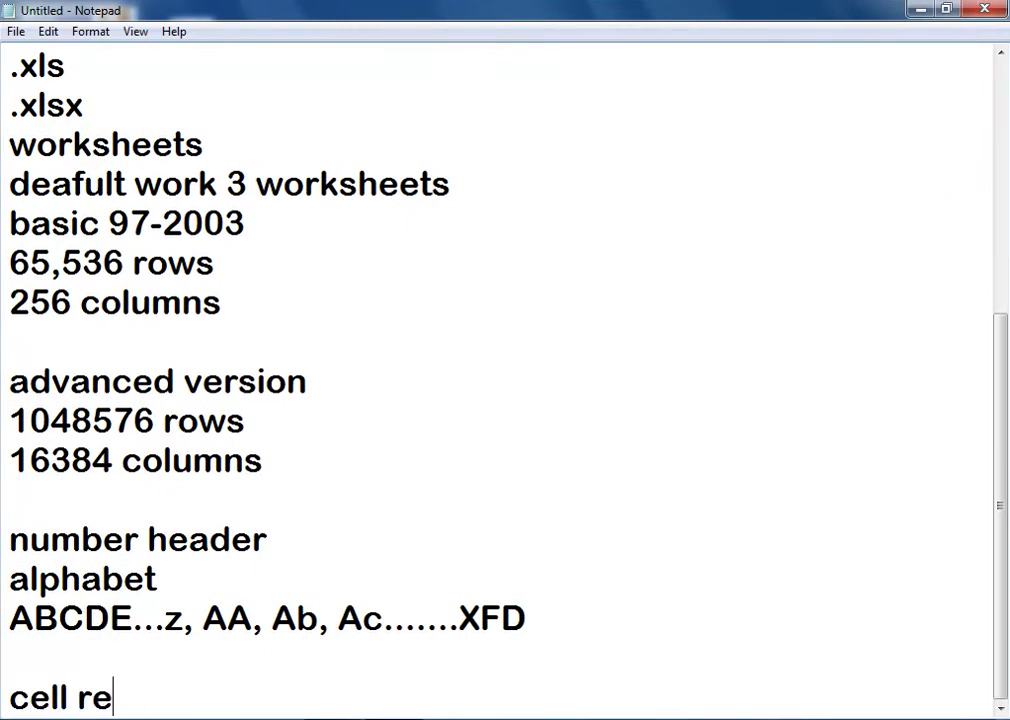
text(ference)
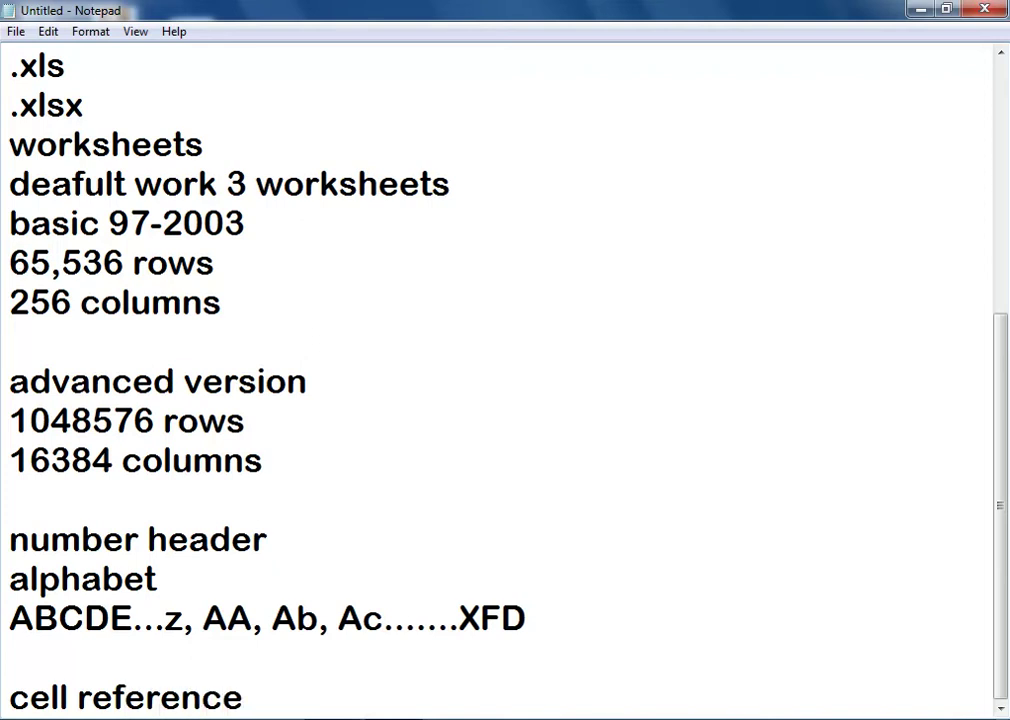
text( iscall)
key(BackSpace)
key(BackSpace)
key(BackSpace)
key(BackSpace)
key(BackSpace)
key(BackSpace)
key(BackSpace)
key(Return)
key(Return)
text(cell ad)
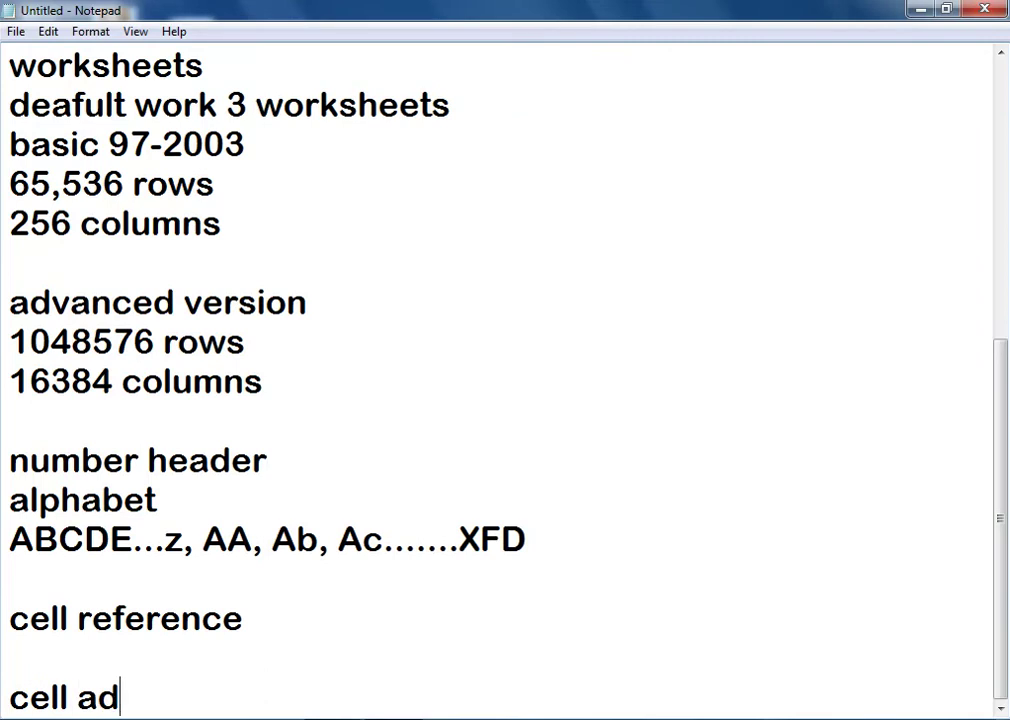
text(dress)
key(Return)
key(Return)
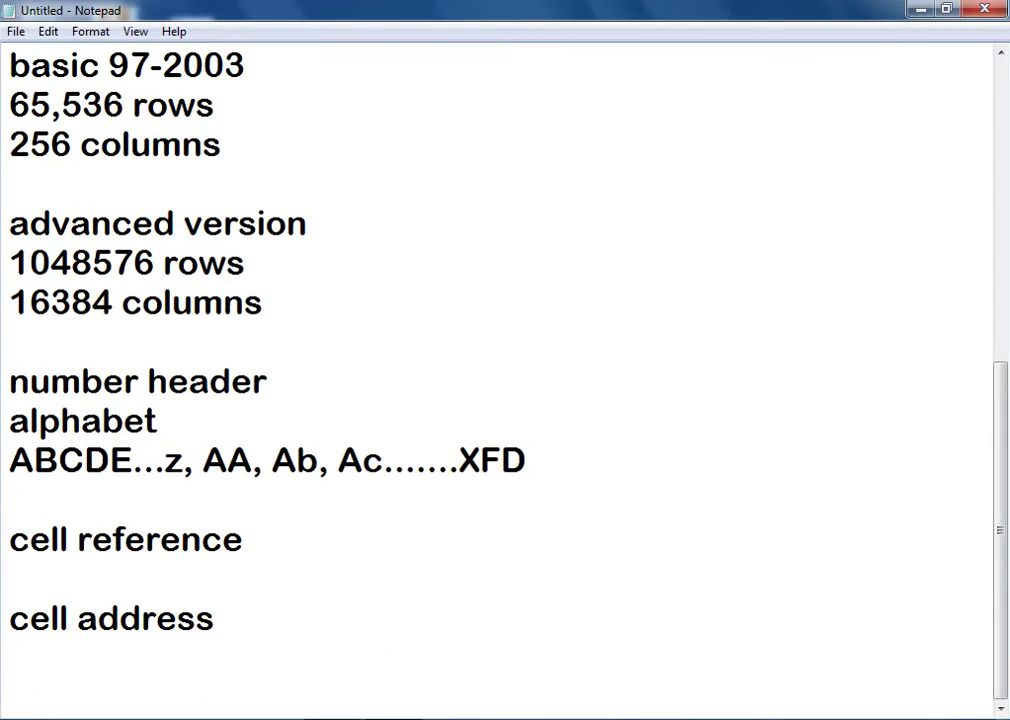
- Add the example address 'D10' and an '=' line below it
text(d10)
key(BackSpace)
key(BackSpace)
key(BackSpace)
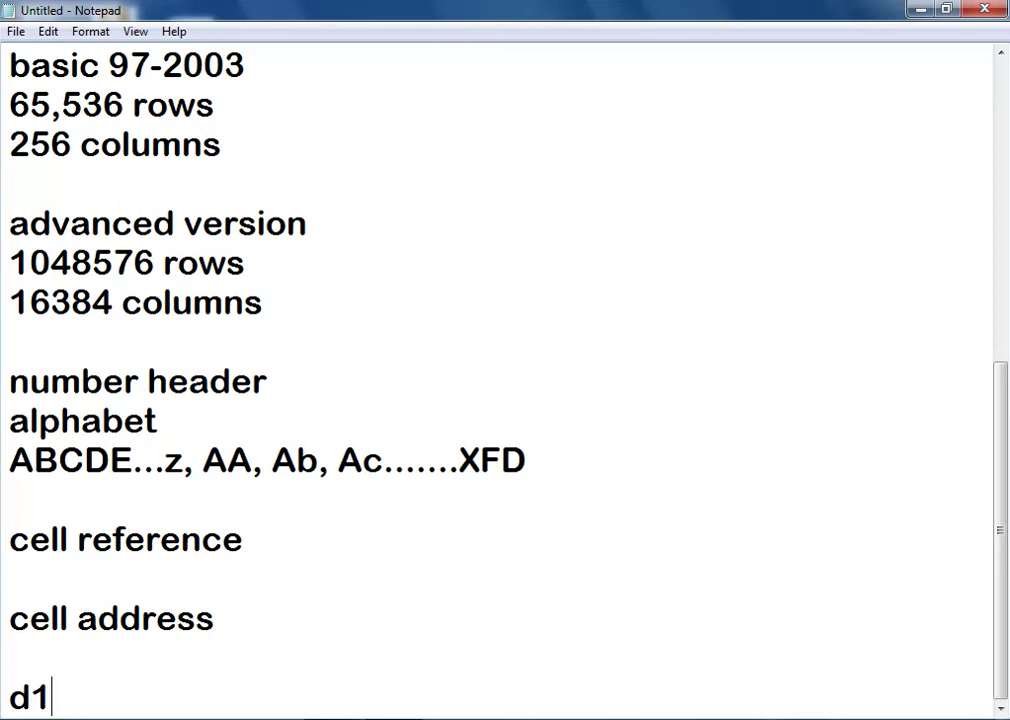
text(D10)
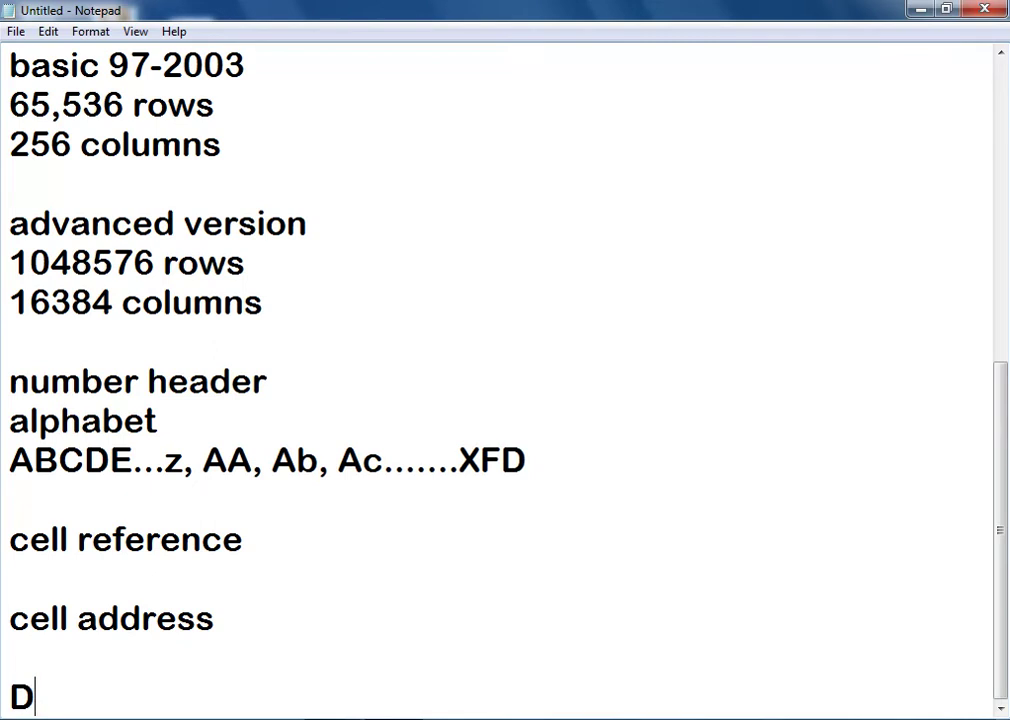
key(Return)
key(Return)
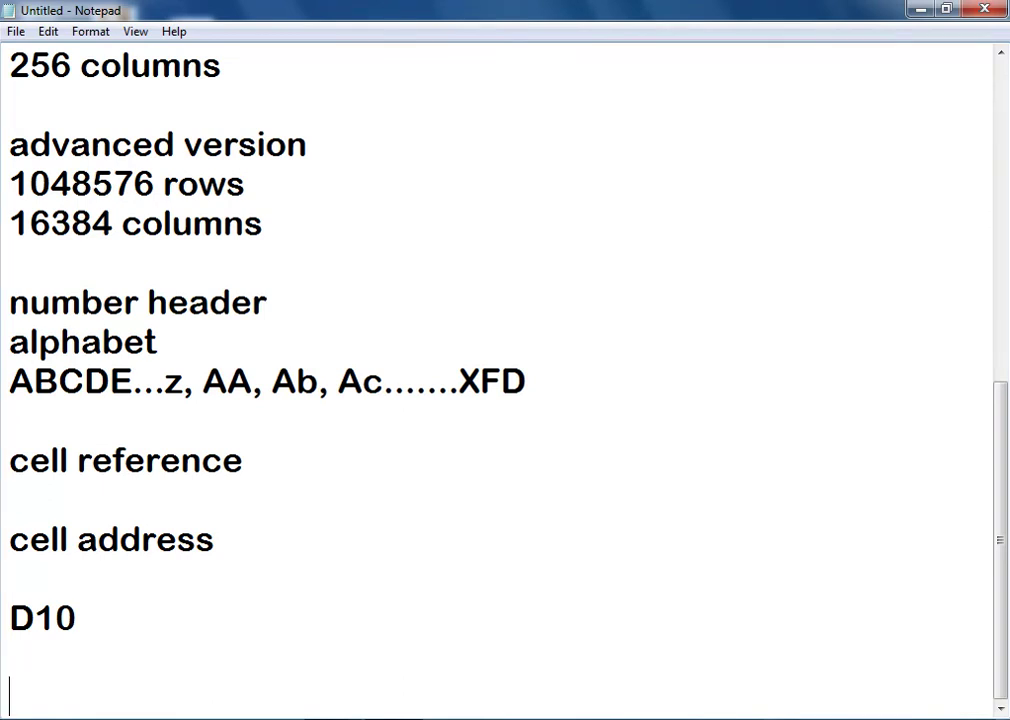
text(=)
key(Return)
key(Return)
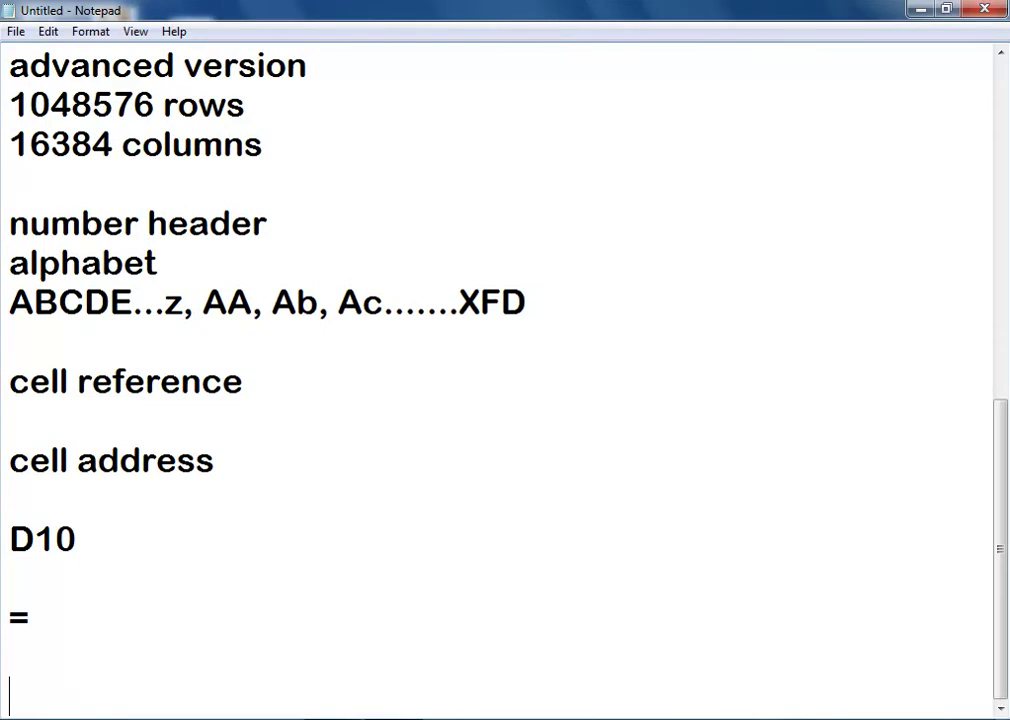
- Minimize Notepad and launch Microsoft Office Excel 2007 from the Start menu's Microsoft Office group
click(922, 10)
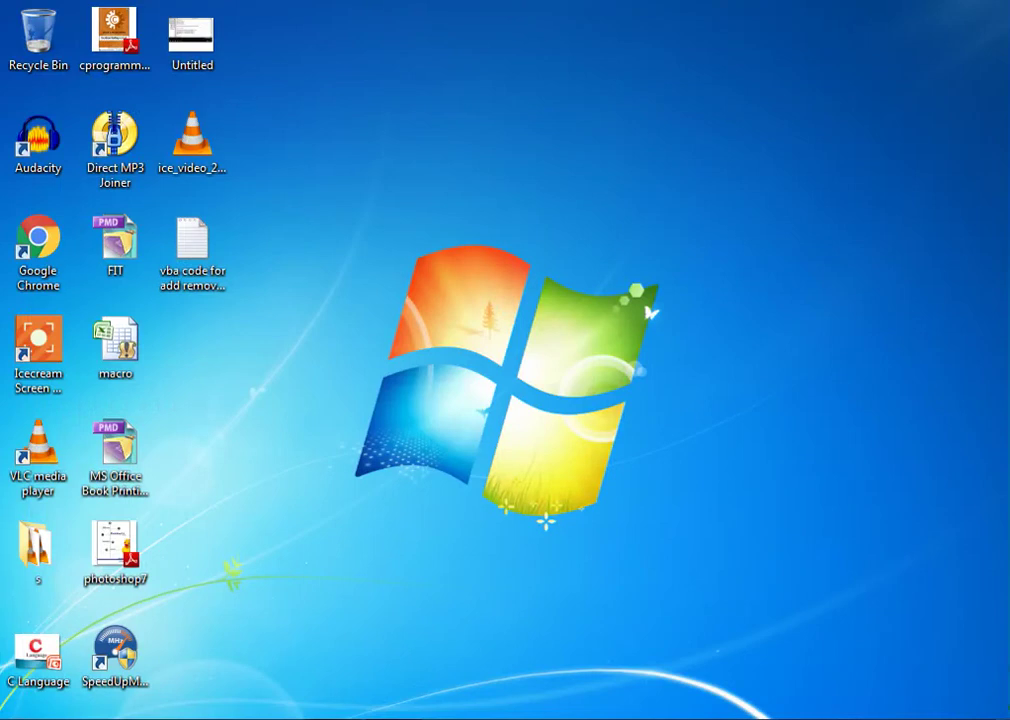
key(super)
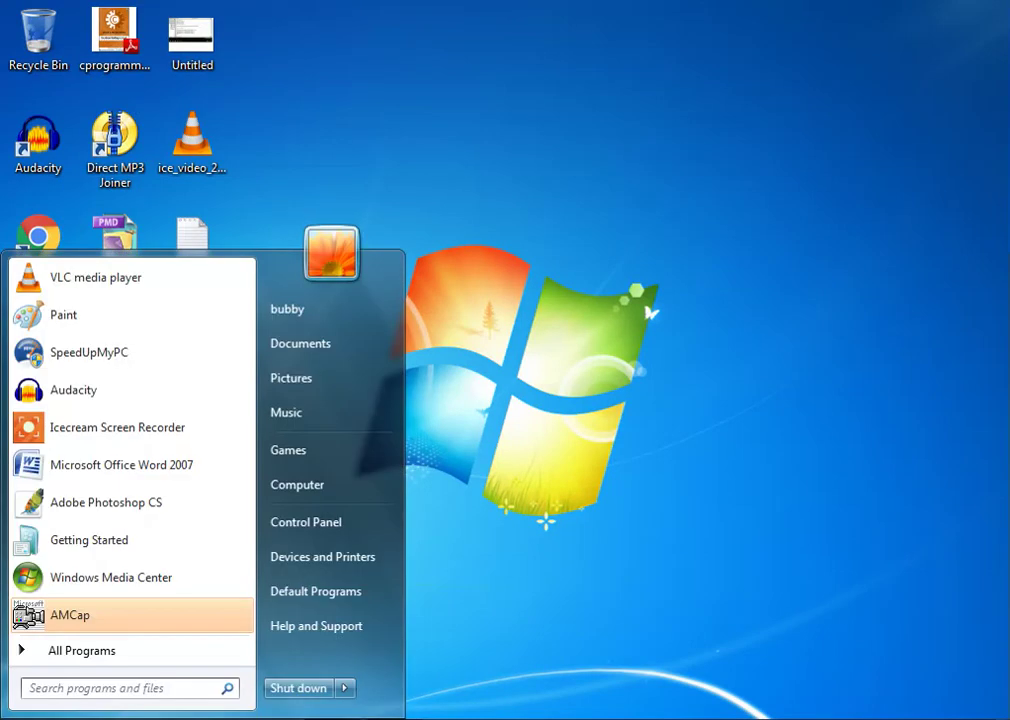
click(94, 658)
scroll(150, 470, down, 2)
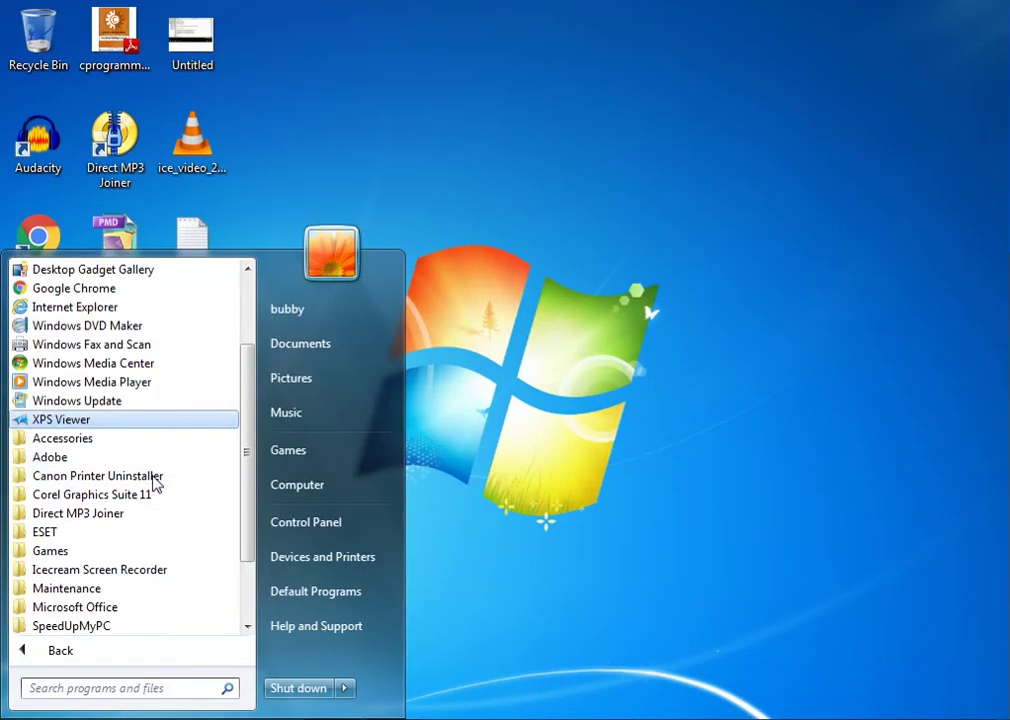
click(97, 607)
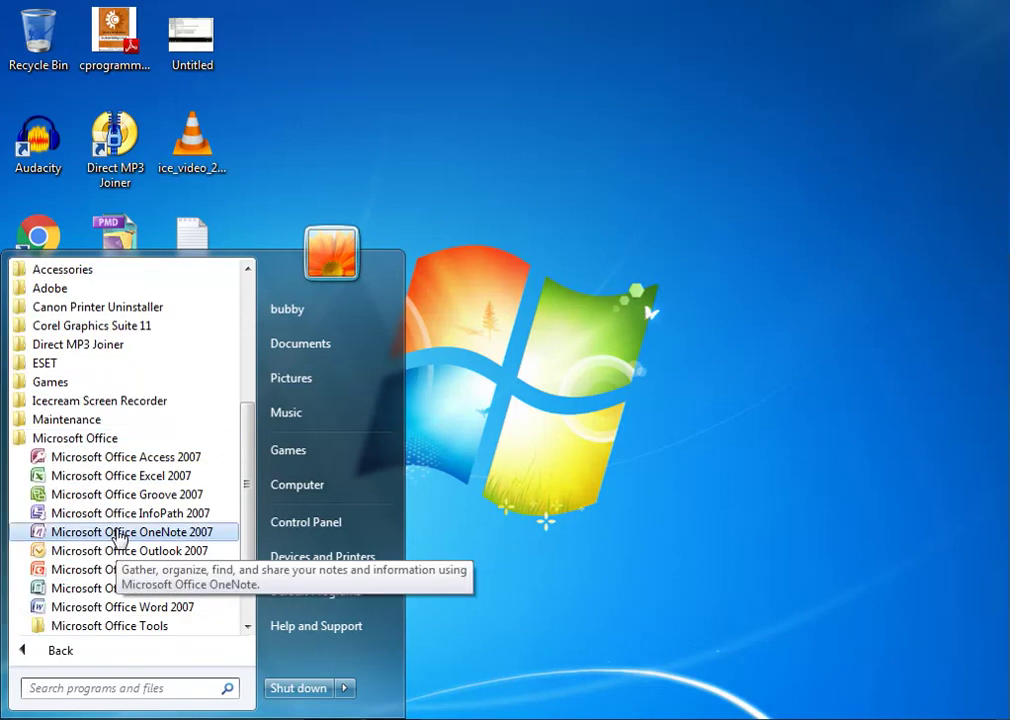
click(124, 478)
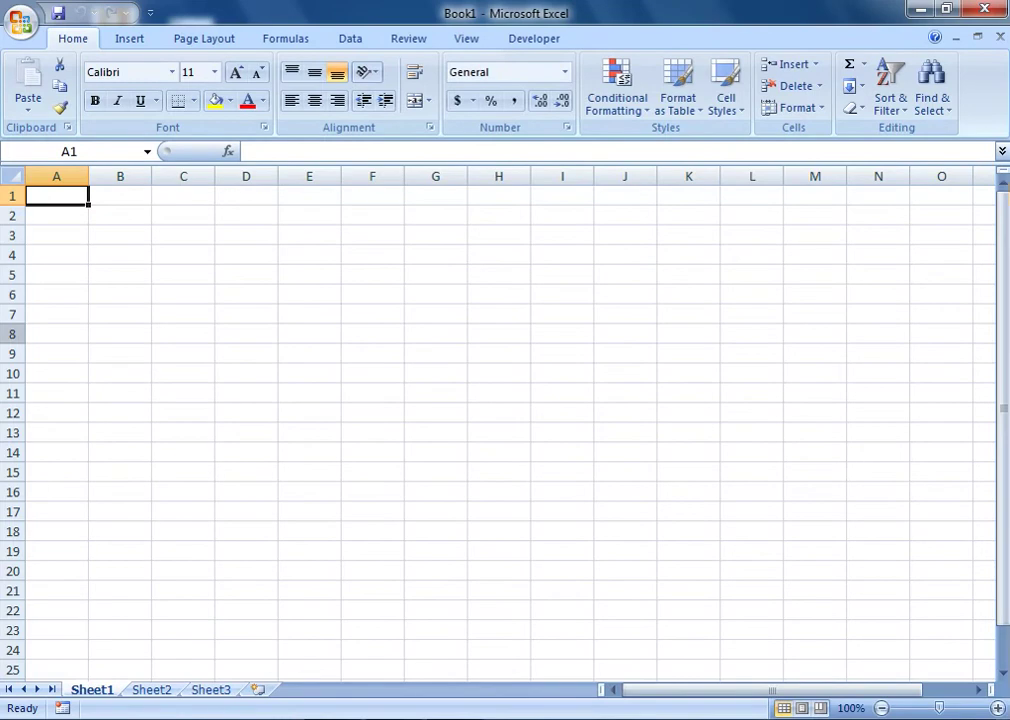
- Preview the Office button's file commands and recent documents, then browse the Insert ribbon
click(12, 26)
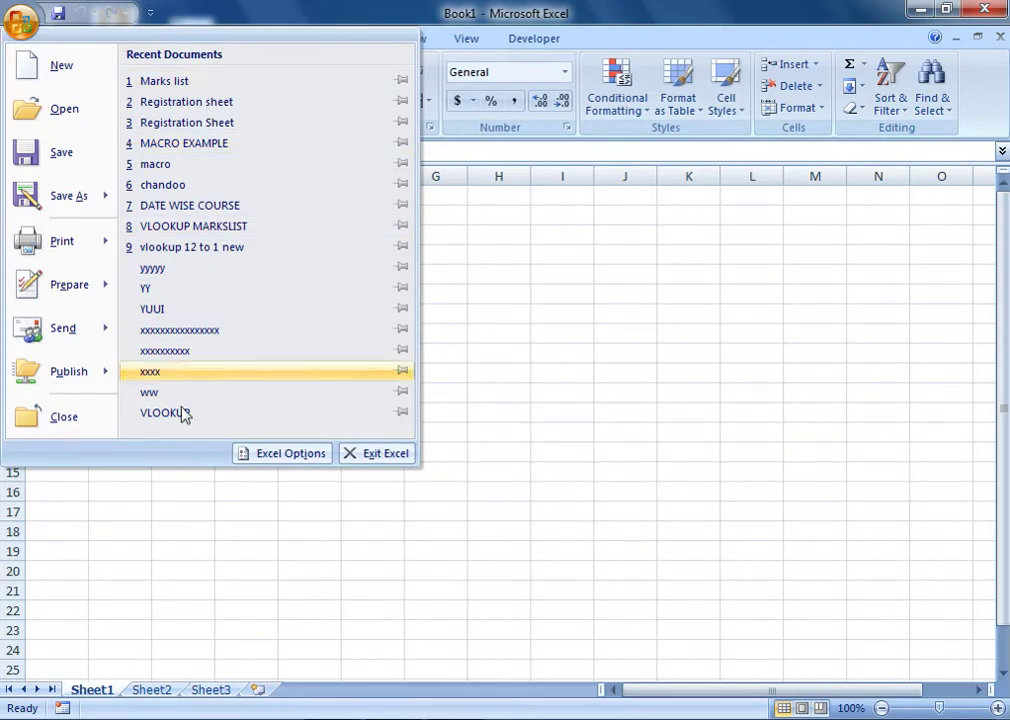
click(211, 9)
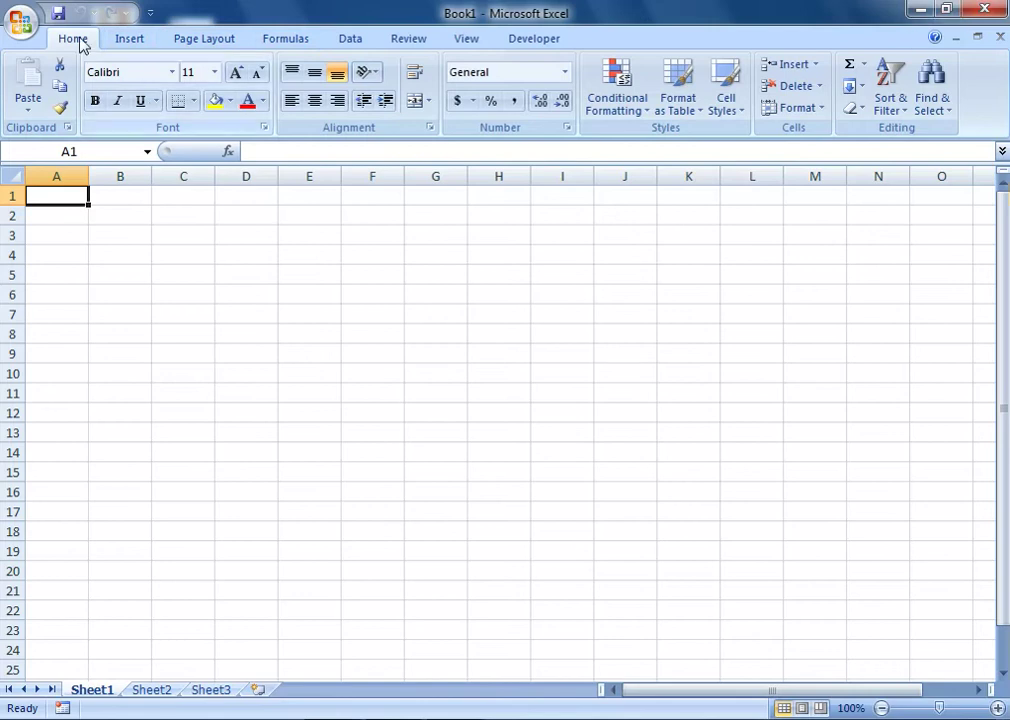
click(140, 45)
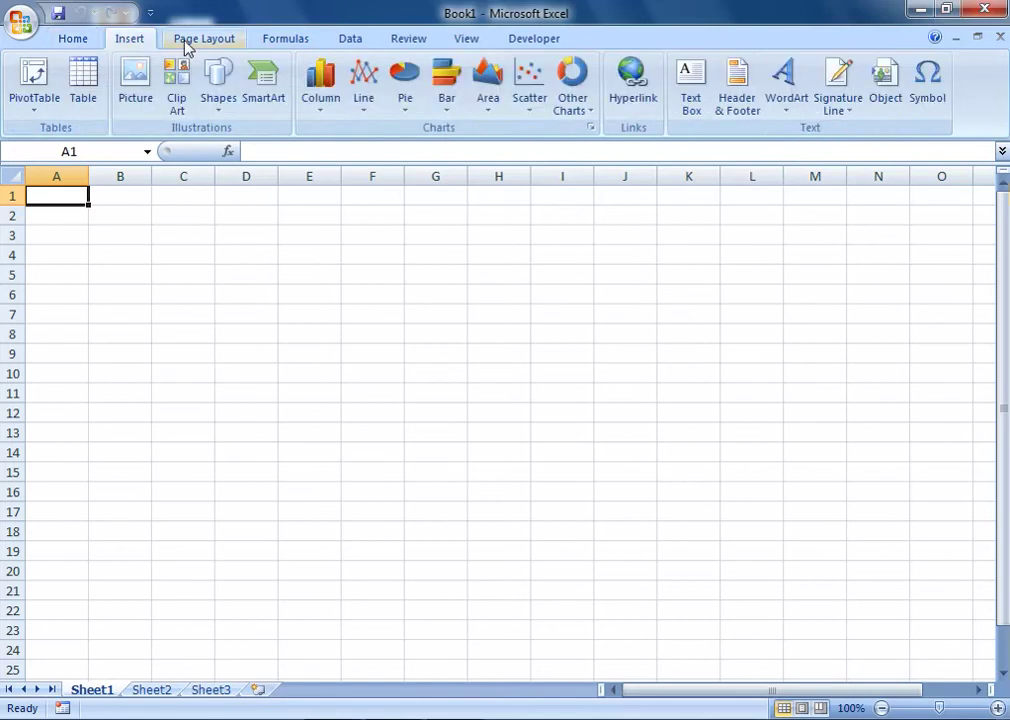
scroll(284, 40, down, 1)
scroll(395, 40, down, 1)
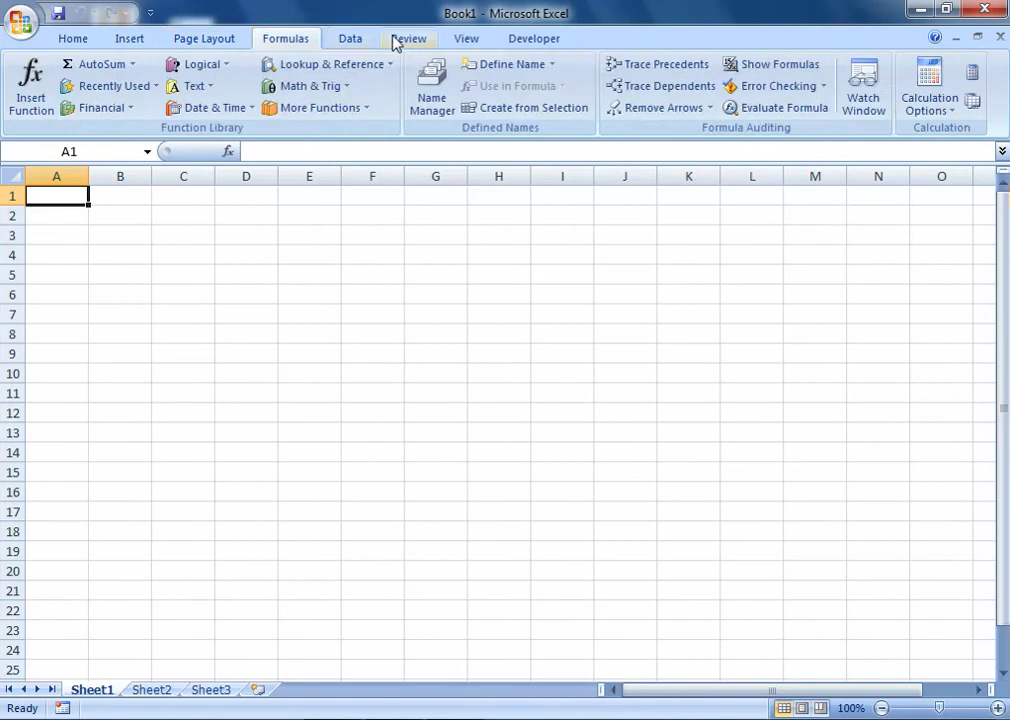
scroll(425, 45, down, 1)
scroll(462, 42, down, 2)
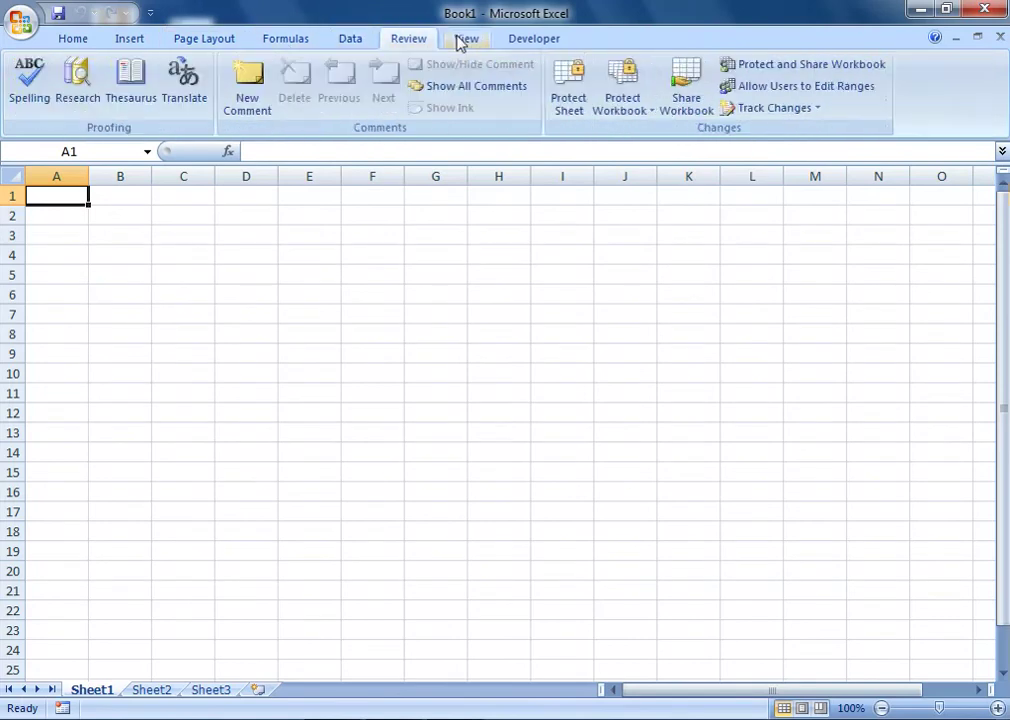
- Show the Developer, Home, Insert and Page Layout ribbons, ending on Formulas
click(524, 42)
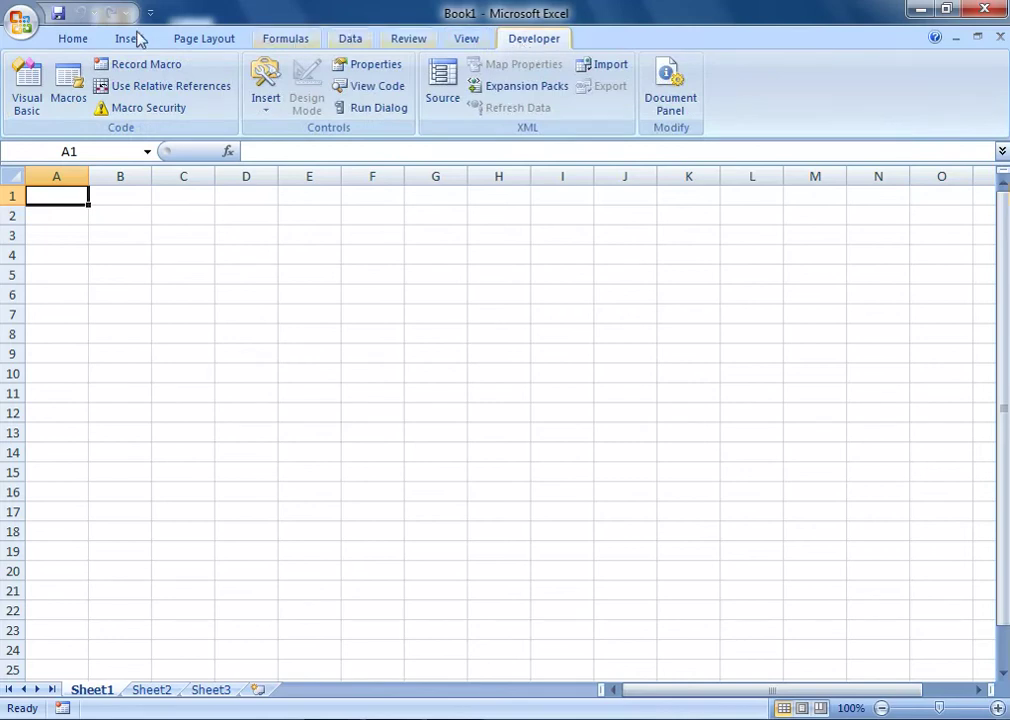
click(74, 38)
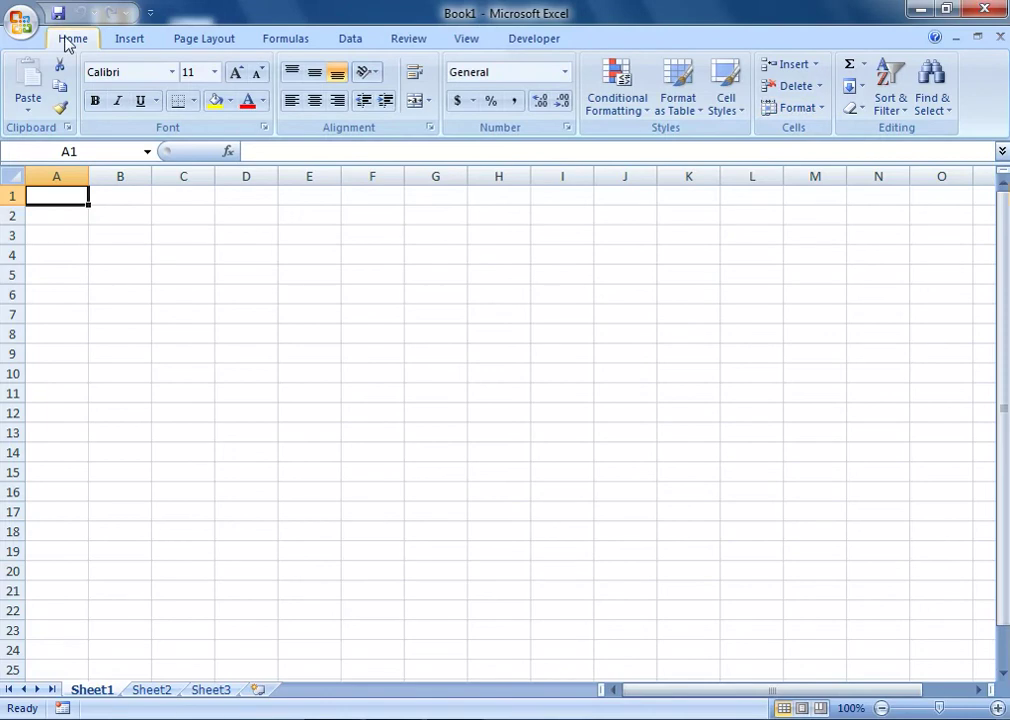
click(131, 39)
click(192, 38)
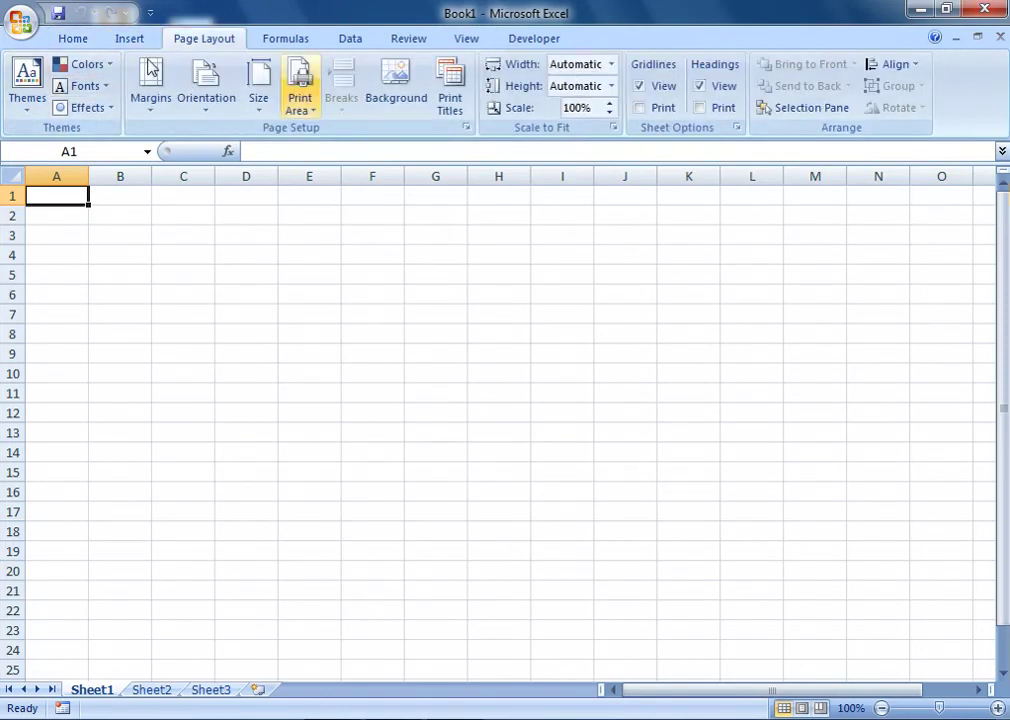
click(265, 42)
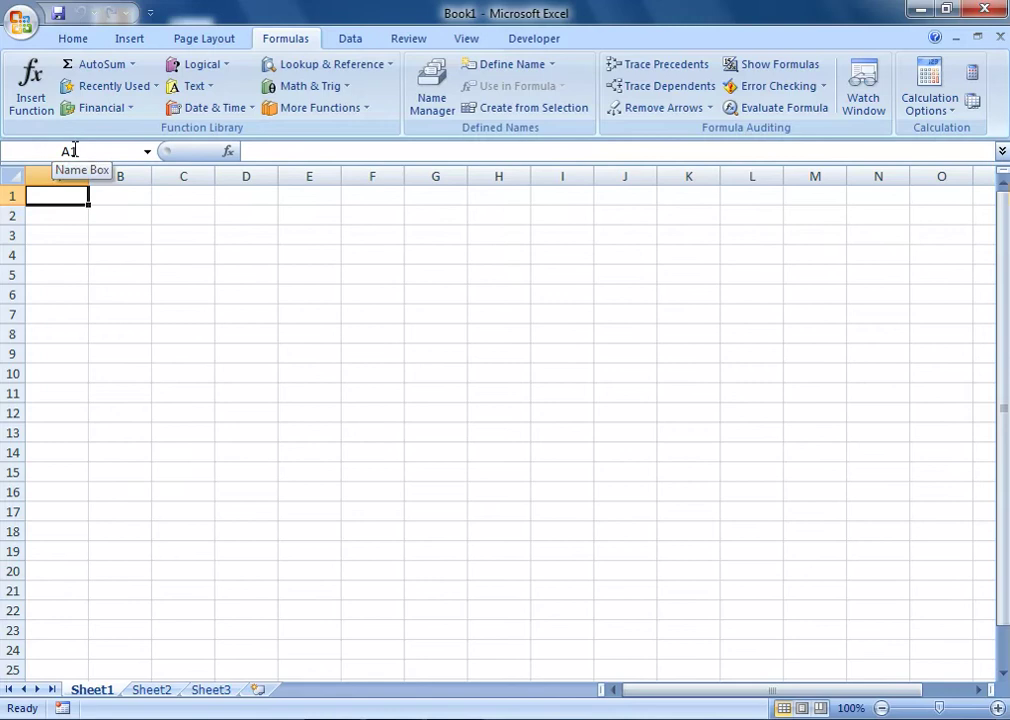
- Select cells G10, K8, K16 and F15 in turn
click(443, 370)
click(660, 334)
click(692, 488)
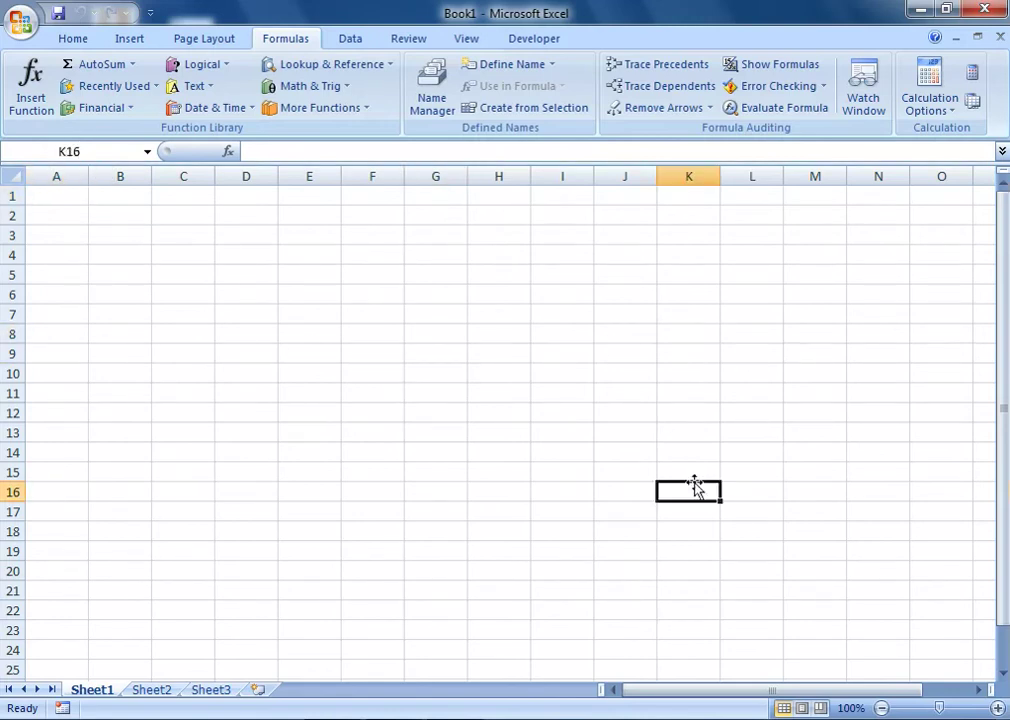
click(393, 478)
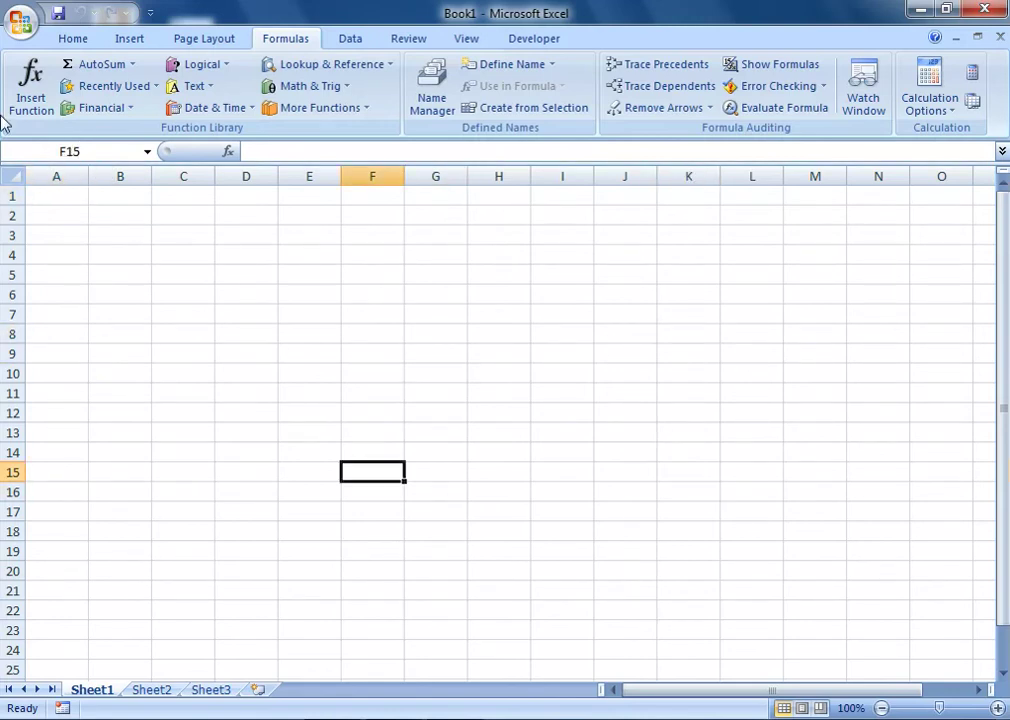
click(597, 413)
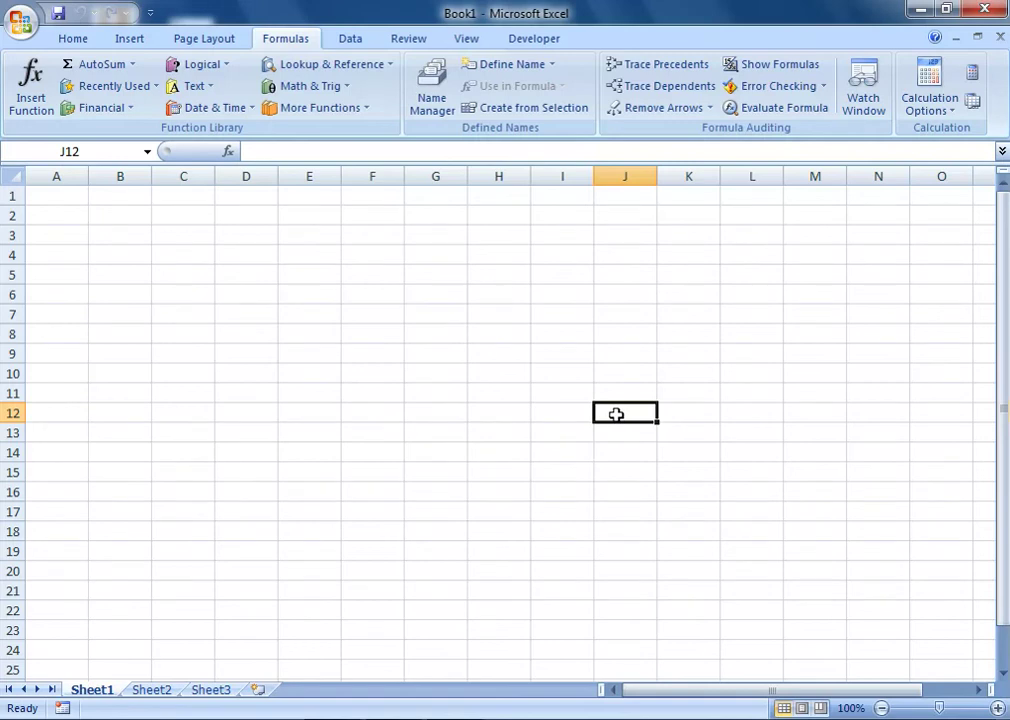
click(408, 358)
click(309, 281)
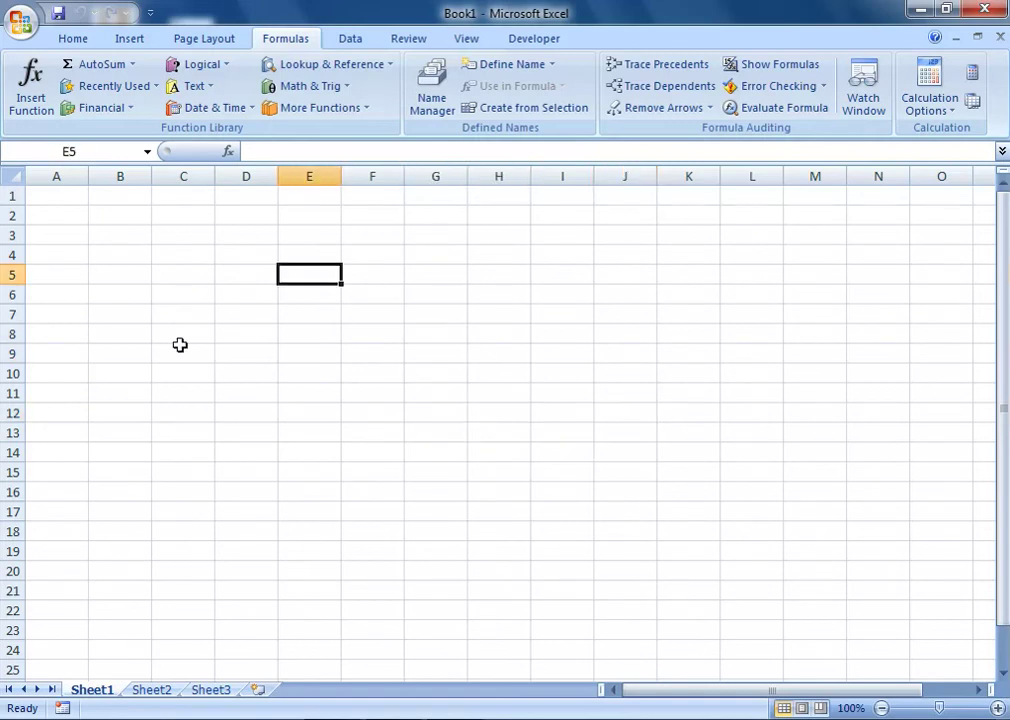
click(117, 377)
click(498, 571)
click(205, 312)
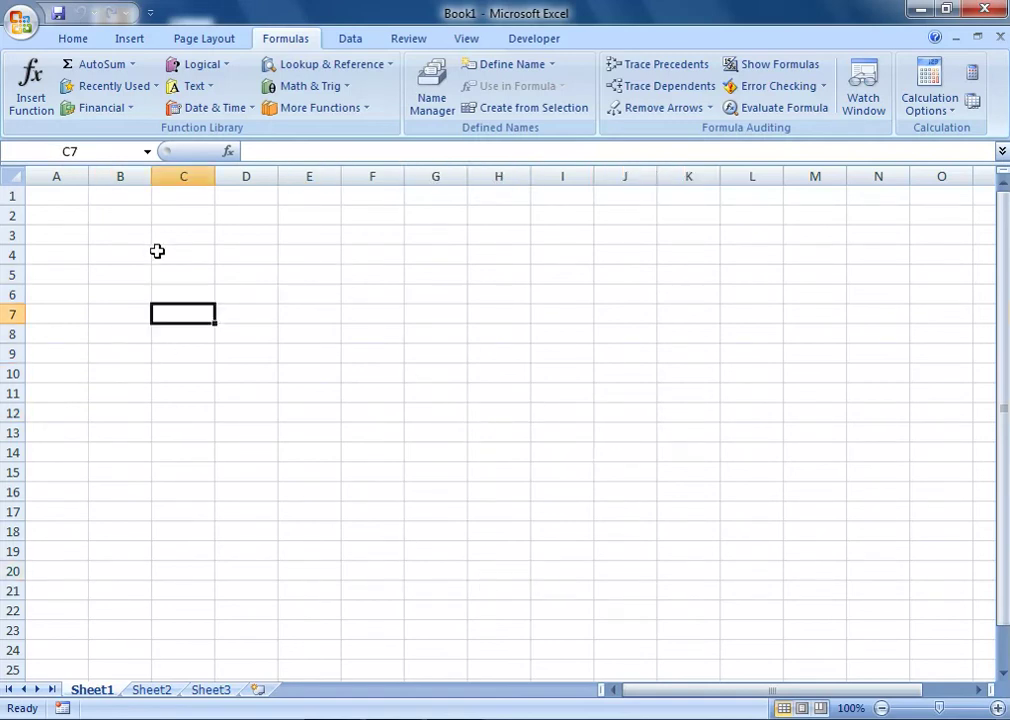
click(309, 274)
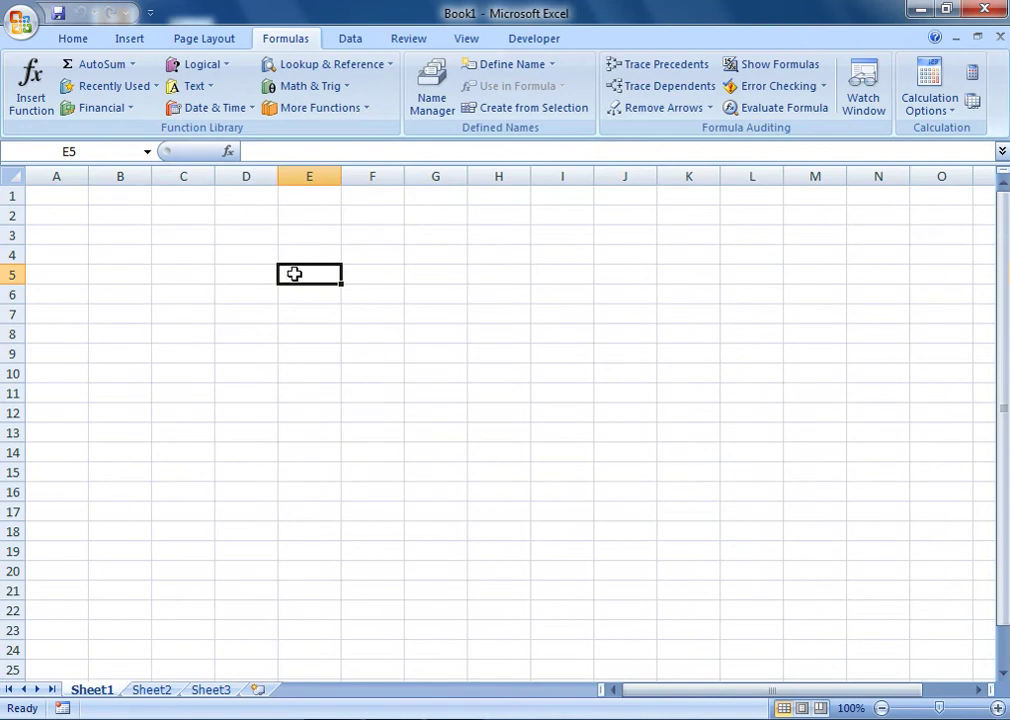
- Go to O25 through the Name Box, then select the block B1 through M21
click(102, 156)
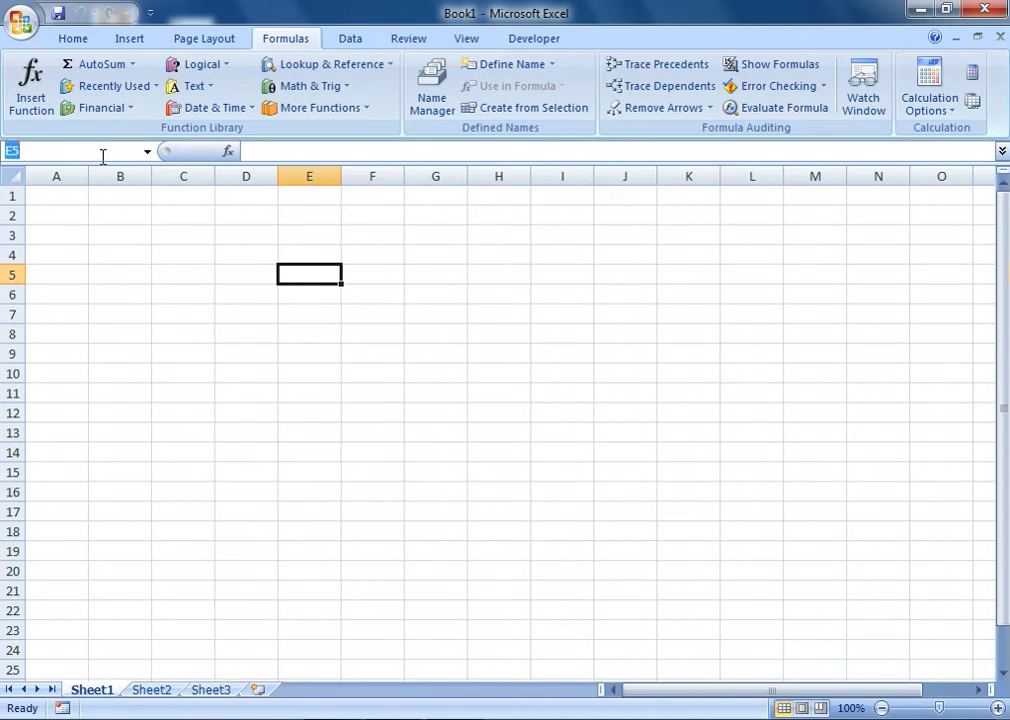
text(o25)
key(Return)
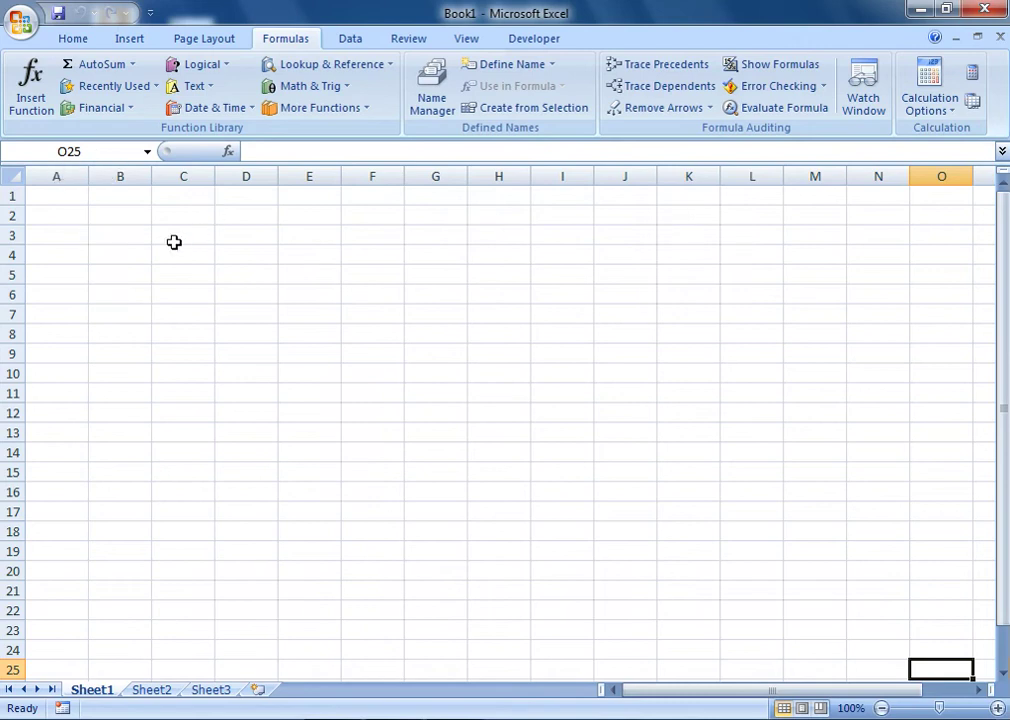
drag(121, 197, 726, 586)
drag(117, 194, 790, 590)
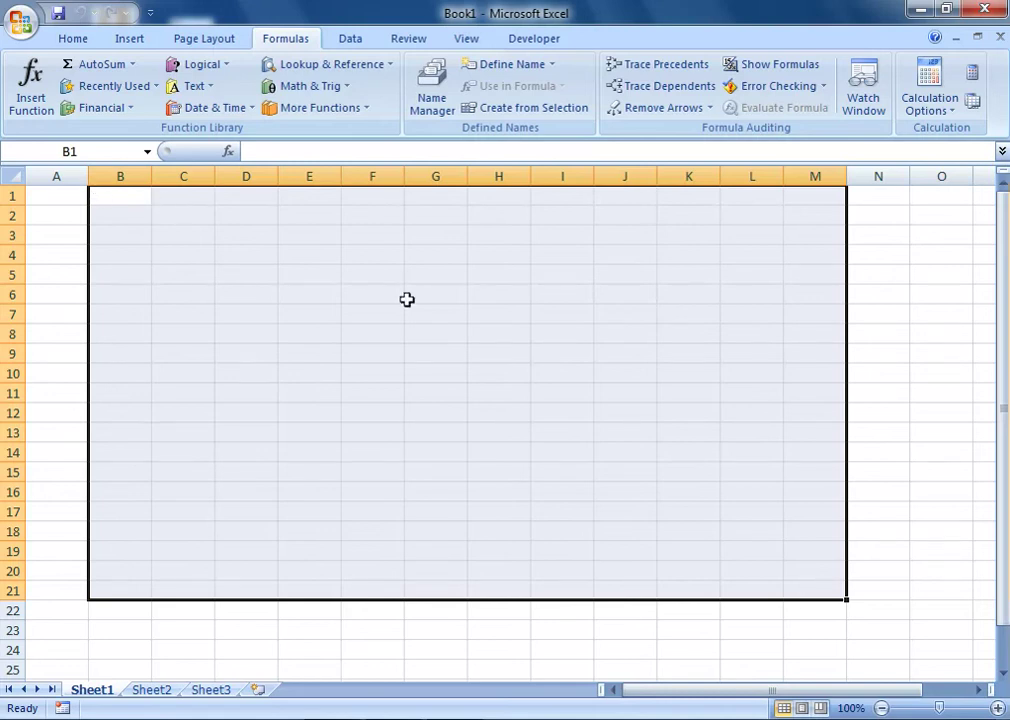
- Reselect the cell block so it runs from B1 to M22
click(822, 592)
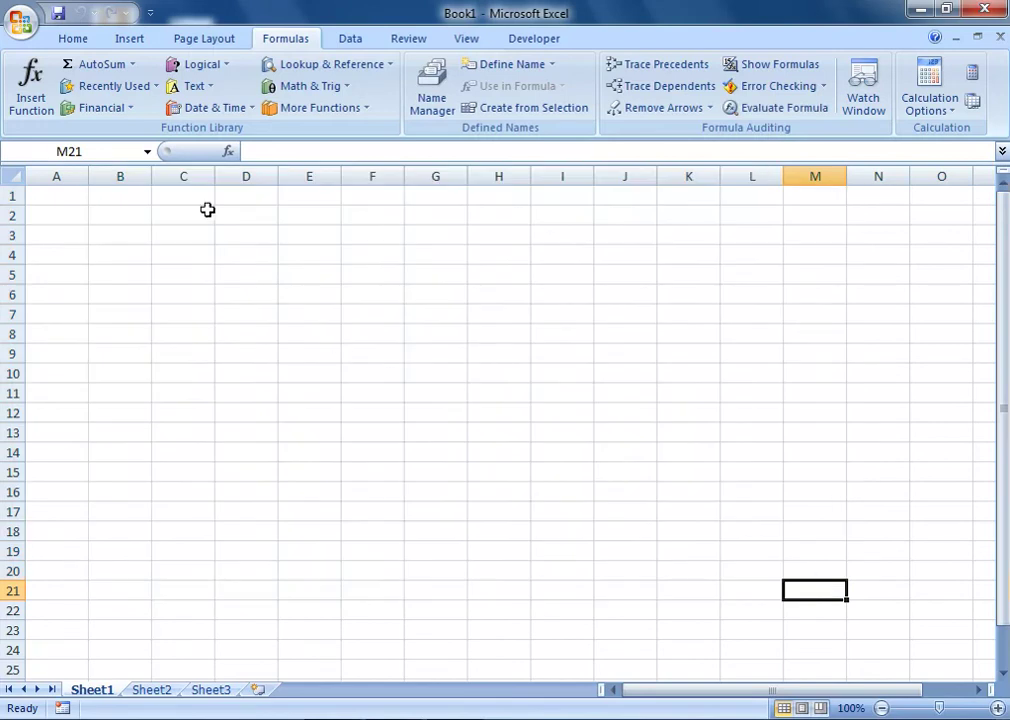
drag(72, 195, 786, 632)
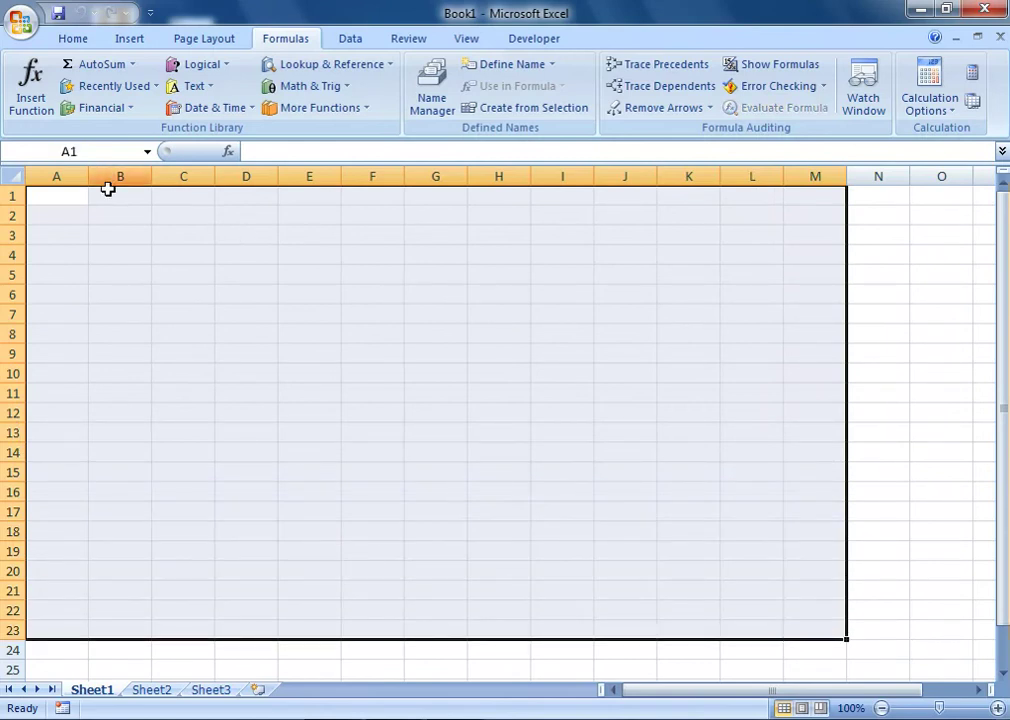
drag(120, 195, 792, 619)
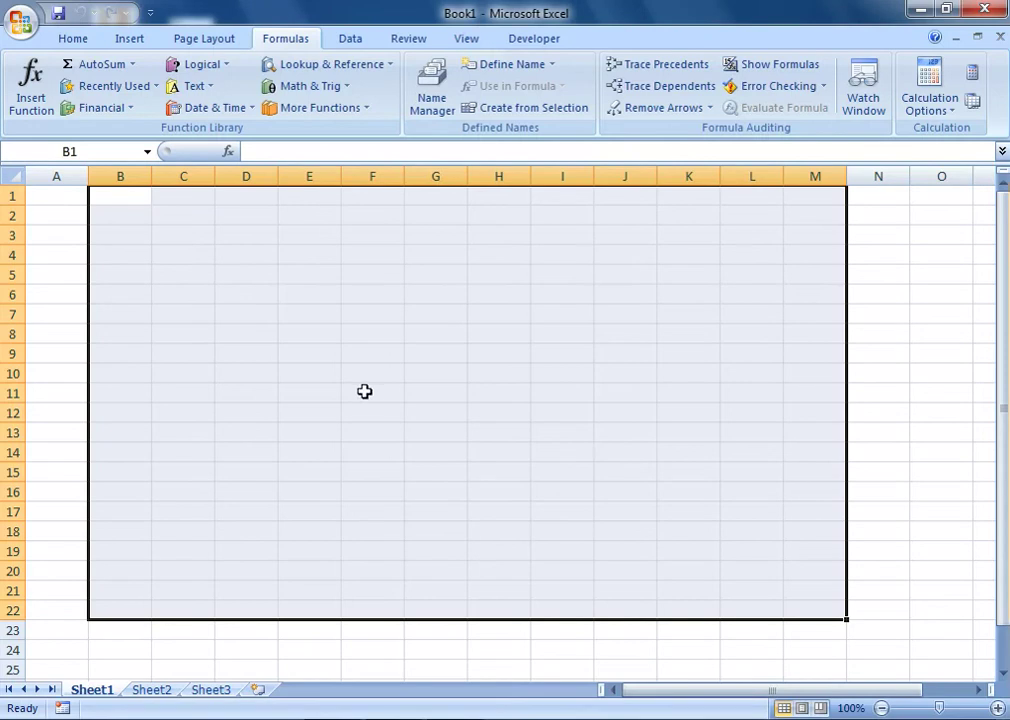
- Name the B1:M22 range 'data' in the Name Box, then select D6 for editing
click(99, 148)
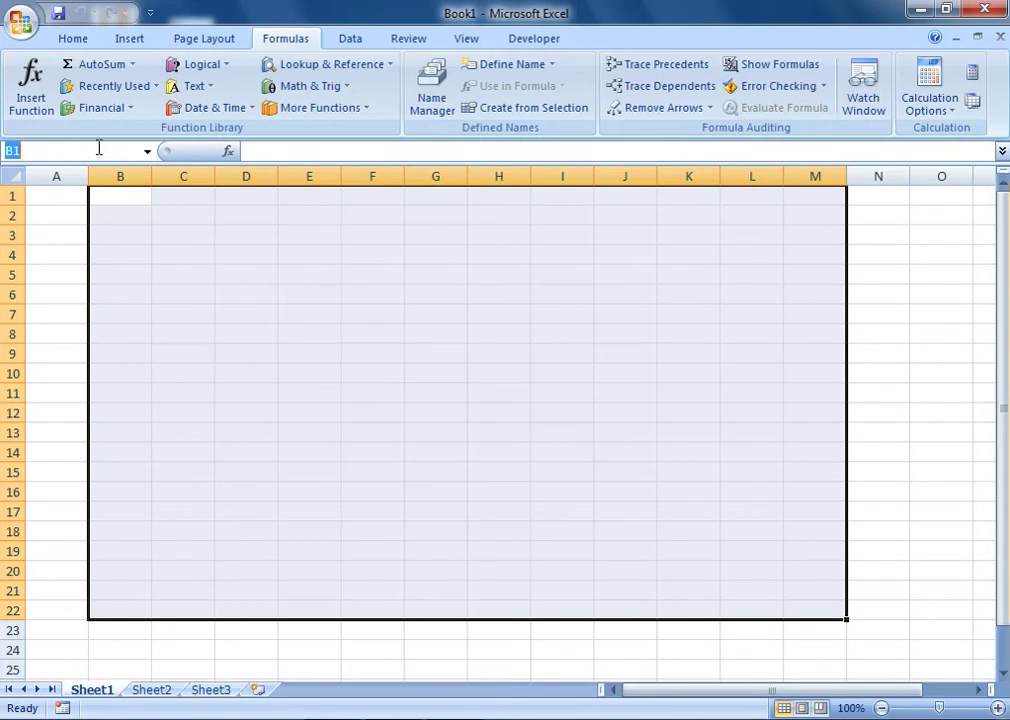
text(data)
key(Return)
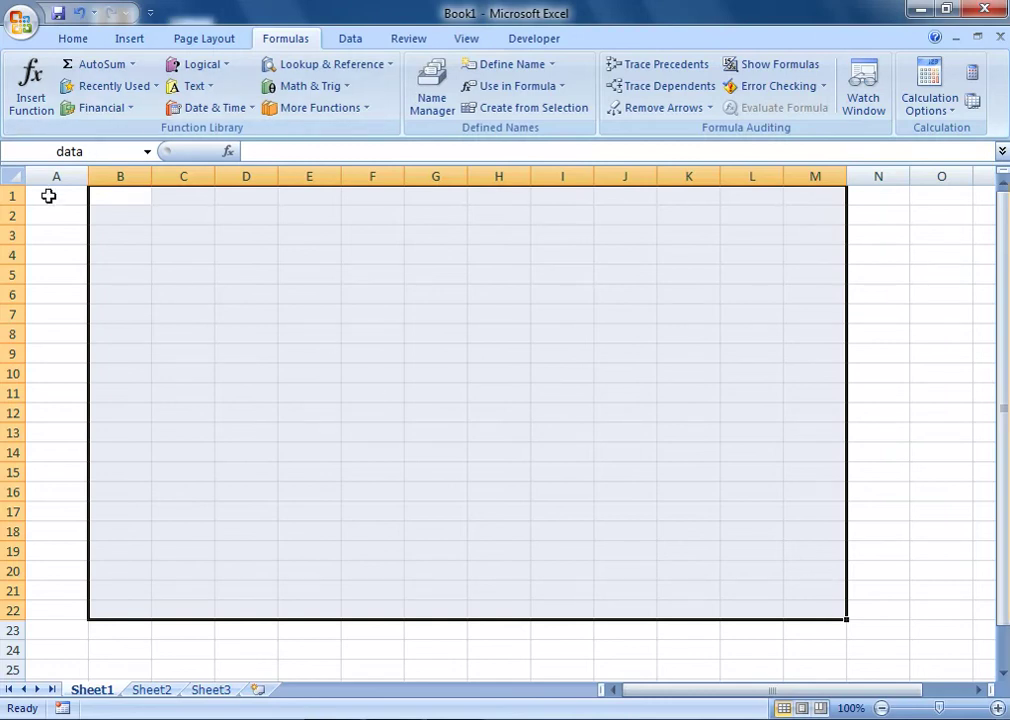
click(220, 287)
click(280, 153)
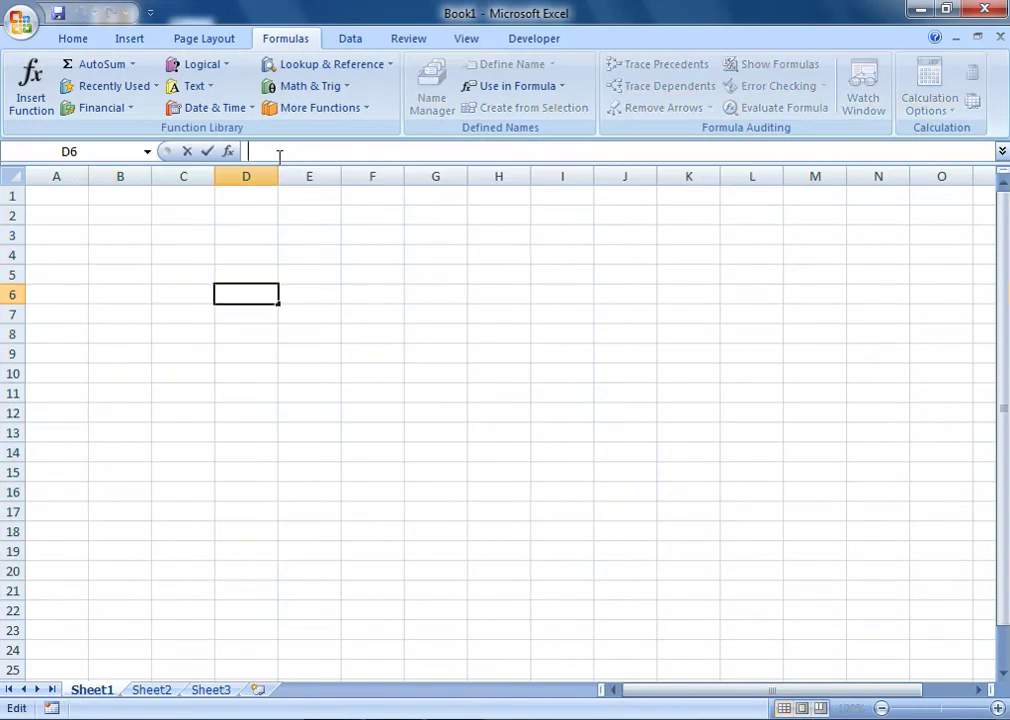
- Select cells D3, C2, E3, H2, G3, E5 and F9 on Sheet1
click(259, 229)
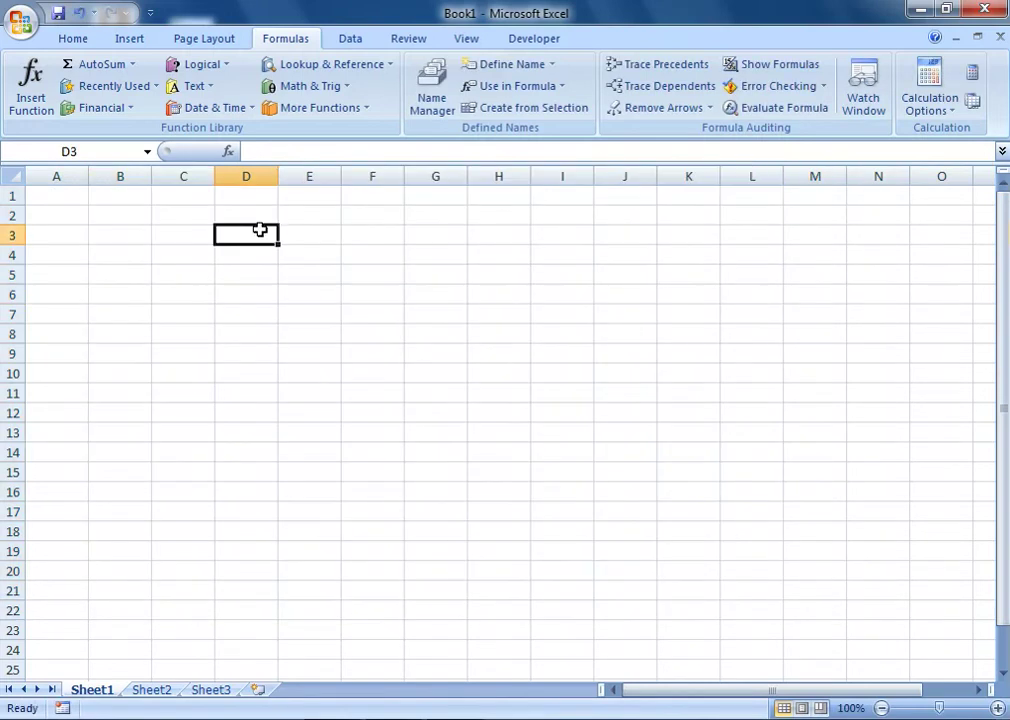
click(169, 212)
click(334, 238)
click(480, 212)
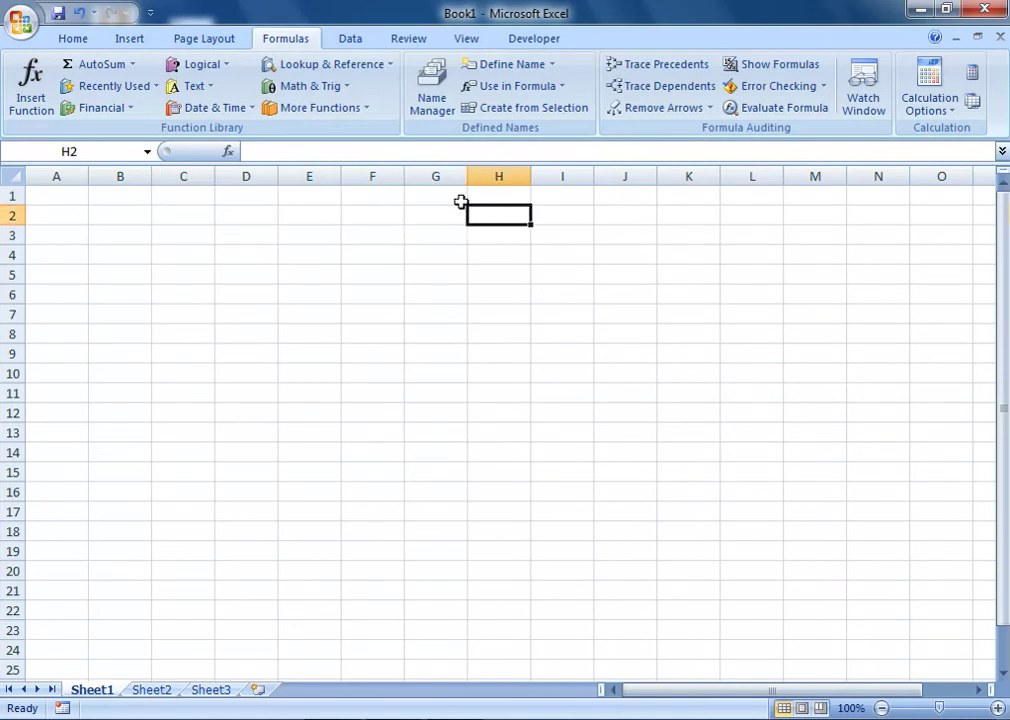
click(378, 155)
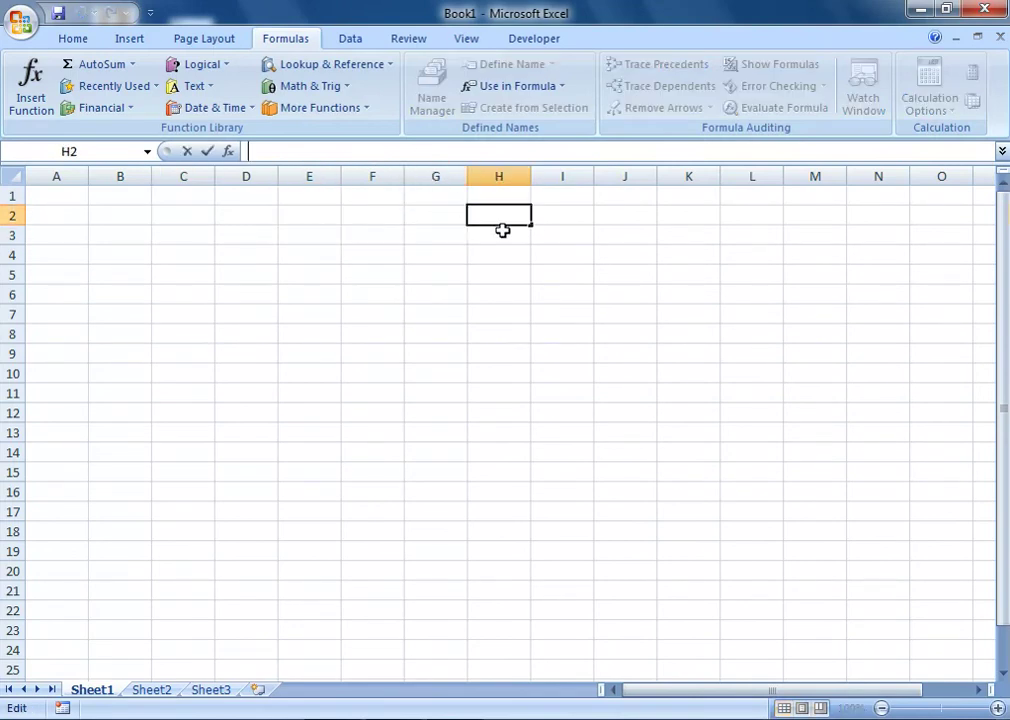
click(438, 236)
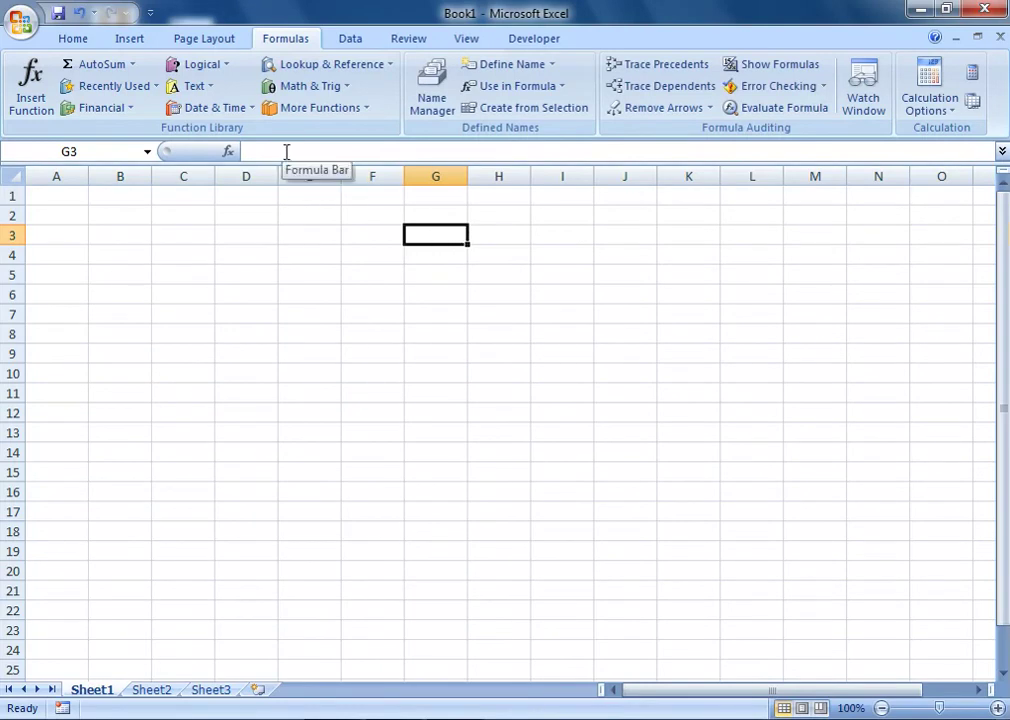
click(328, 274)
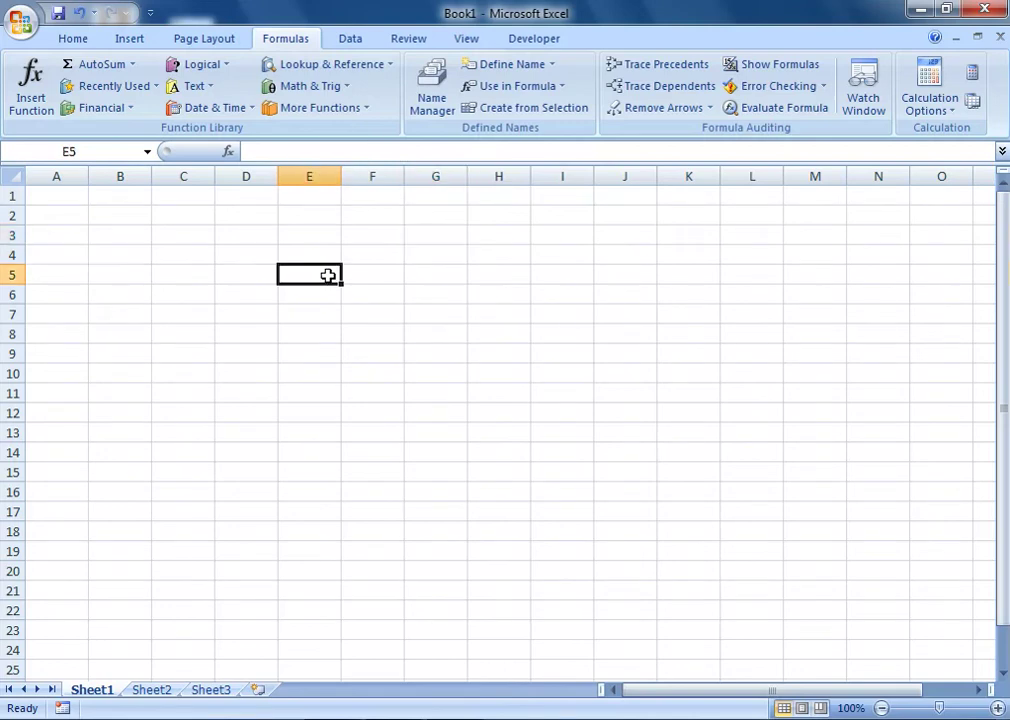
click(382, 352)
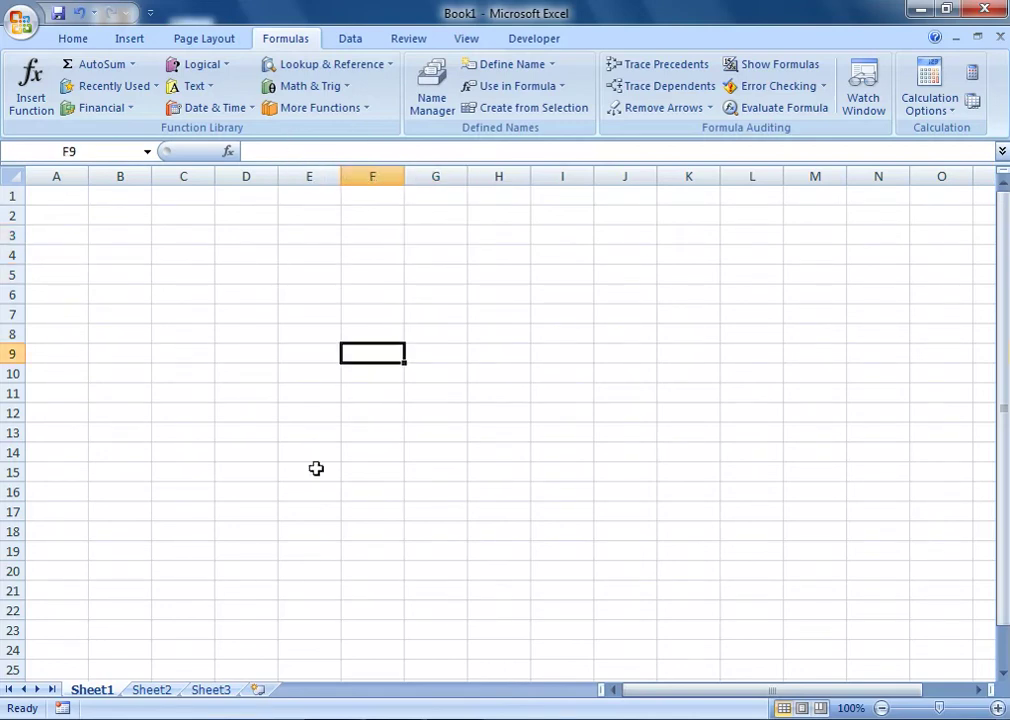
- Cycle through Sheet1, Sheet2 and Sheet3 several times, ending on Sheet3
click(155, 692)
click(210, 695)
click(112, 692)
click(148, 693)
click(202, 694)
click(114, 693)
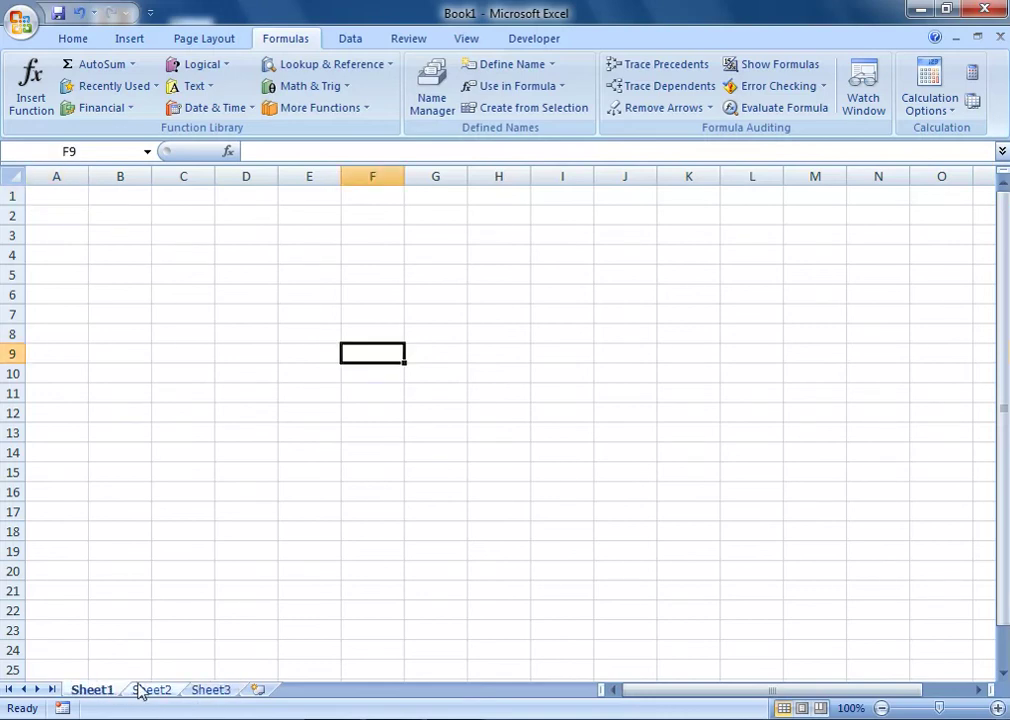
click(152, 693)
click(190, 694)
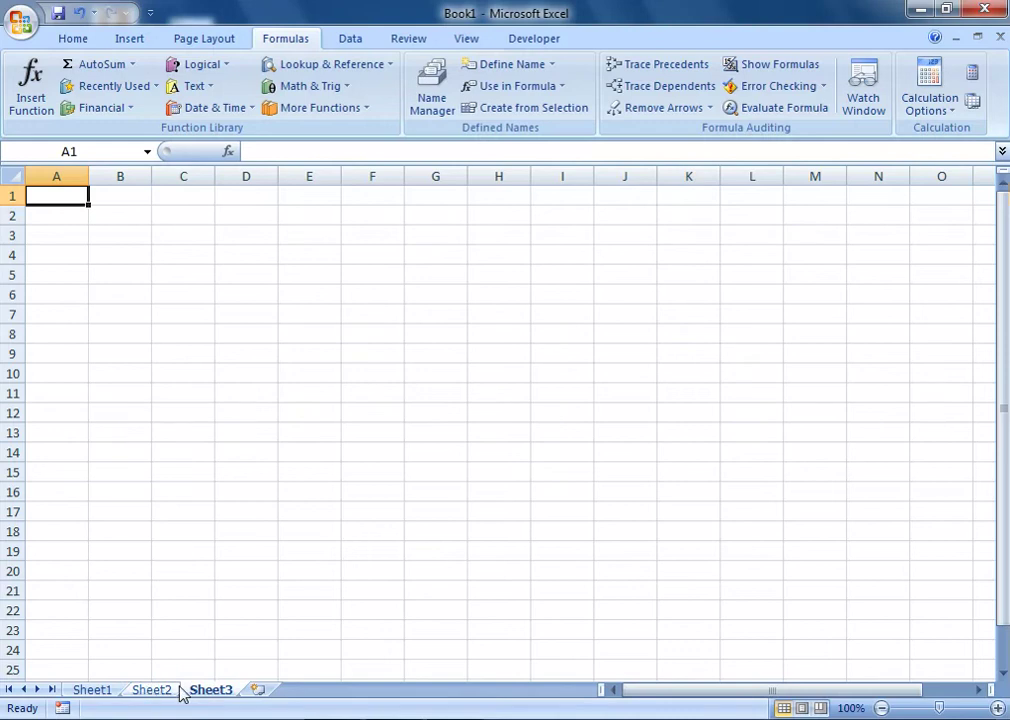
- Add worksheets Sheet4, Sheet5 and Sheet6 with the Insert Worksheet button
click(258, 692)
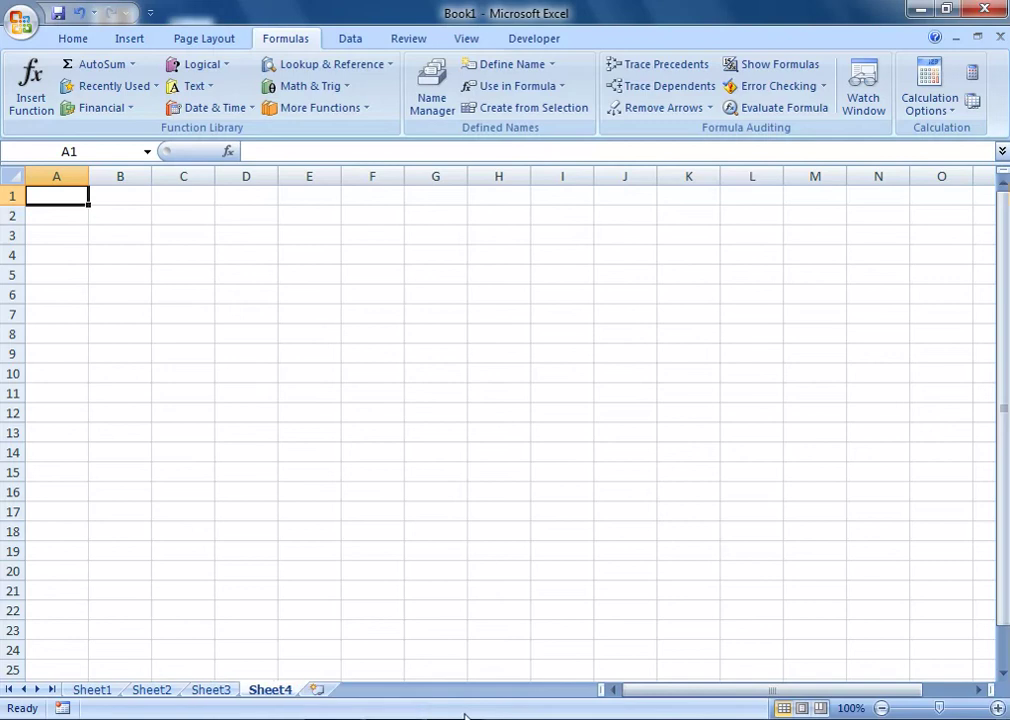
click(317, 695)
click(375, 694)
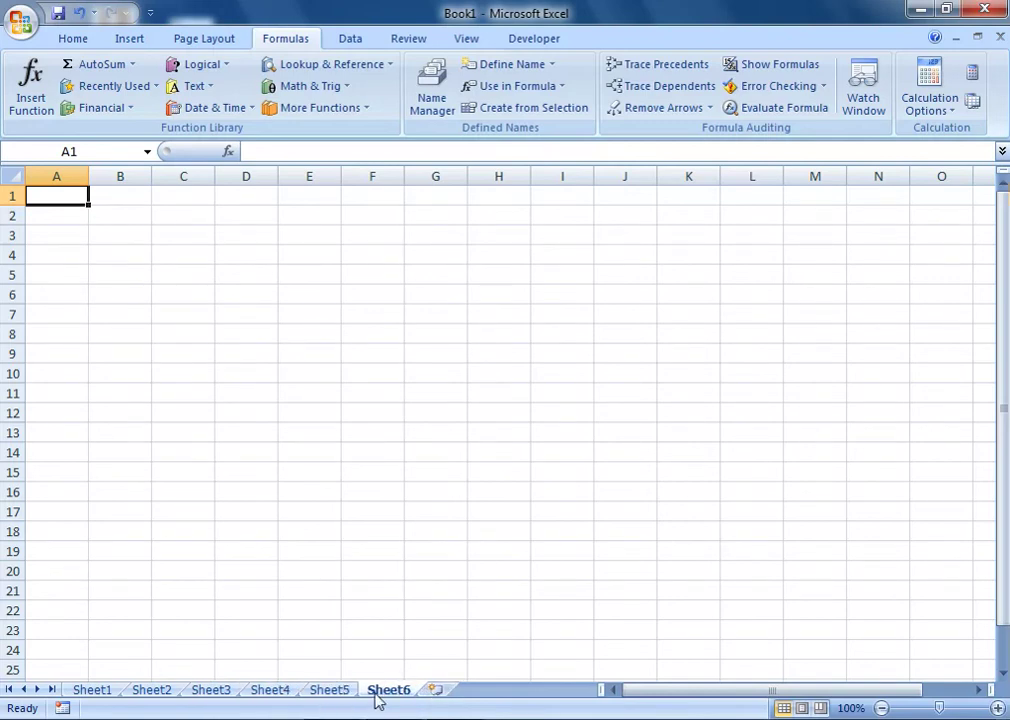
- Scroll around Sheet6 and return to the top of the grid
drag(683, 692, 640, 692)
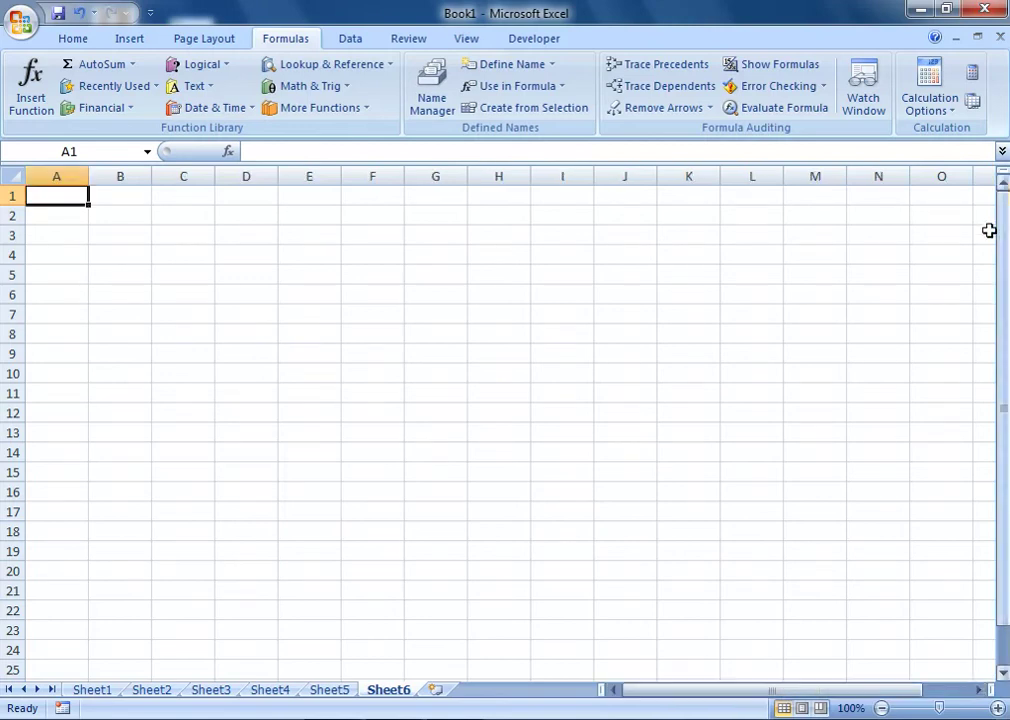
drag(1003, 219, 974, 500)
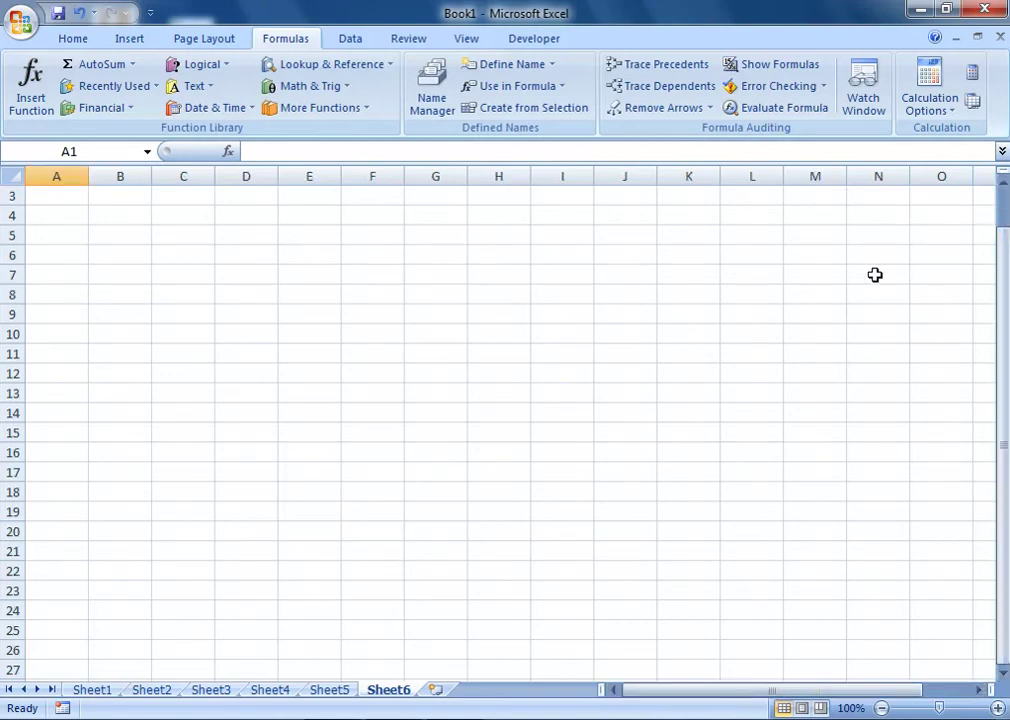
scroll(875, 275, down, 14)
scroll(798, 507, up, 8)
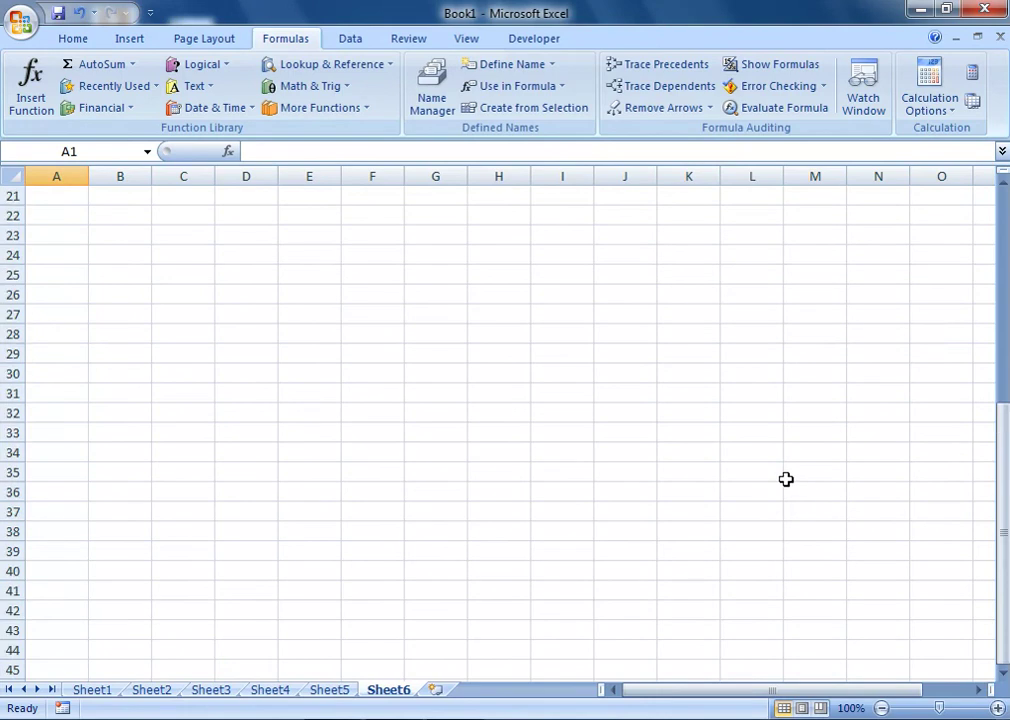
scroll(786, 479, up, 7)
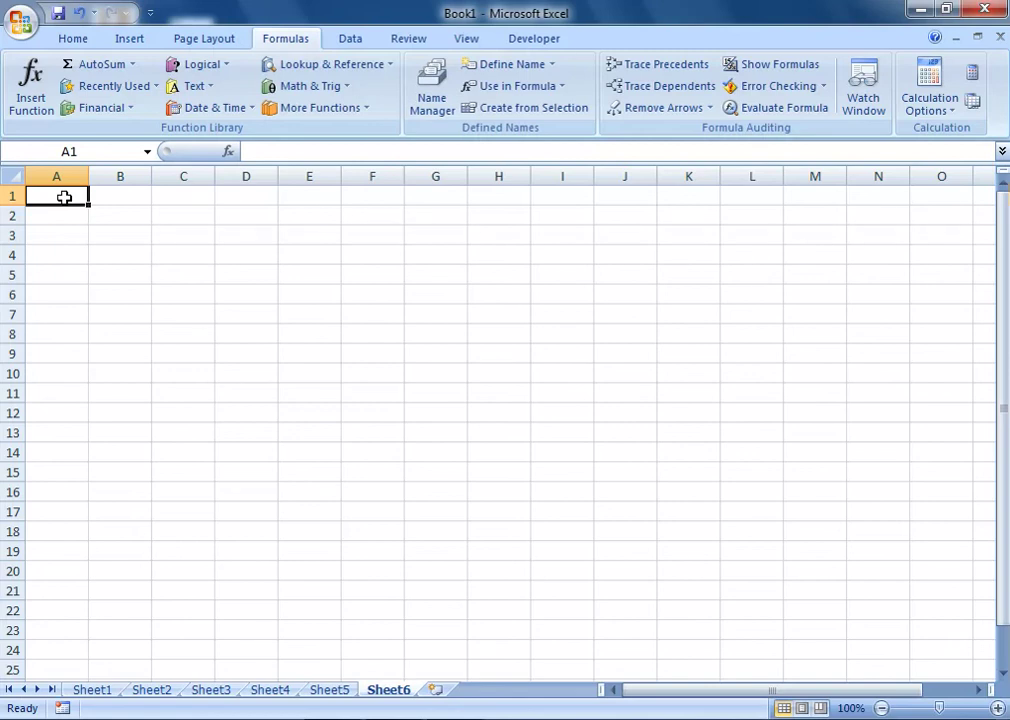
key(ctrl+Down)
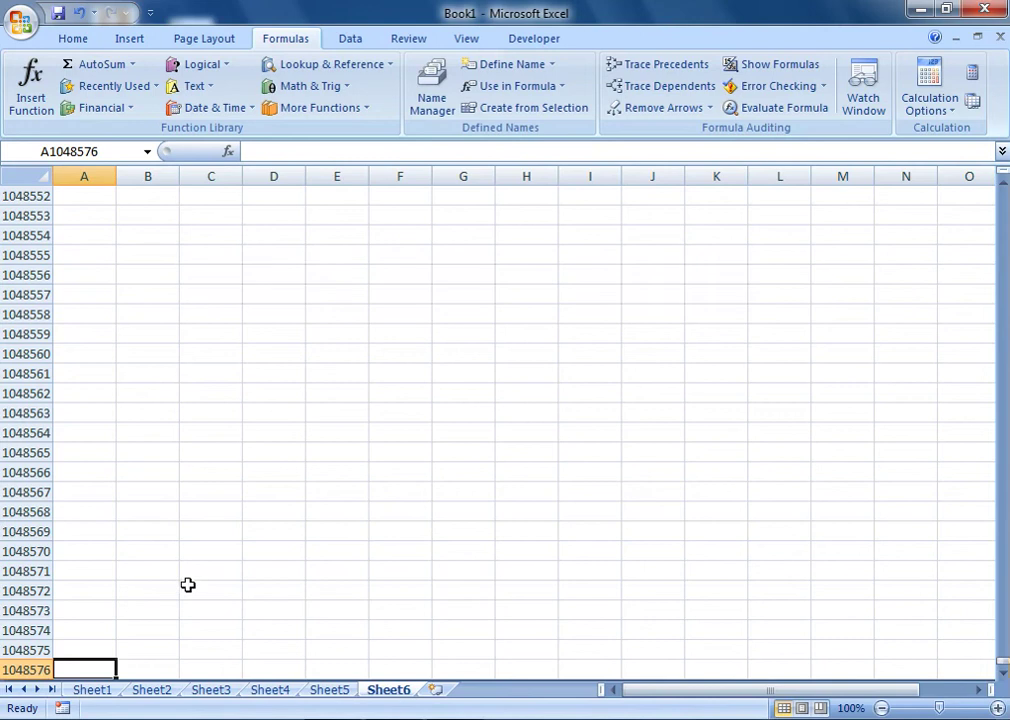
key(ctrl+Home)
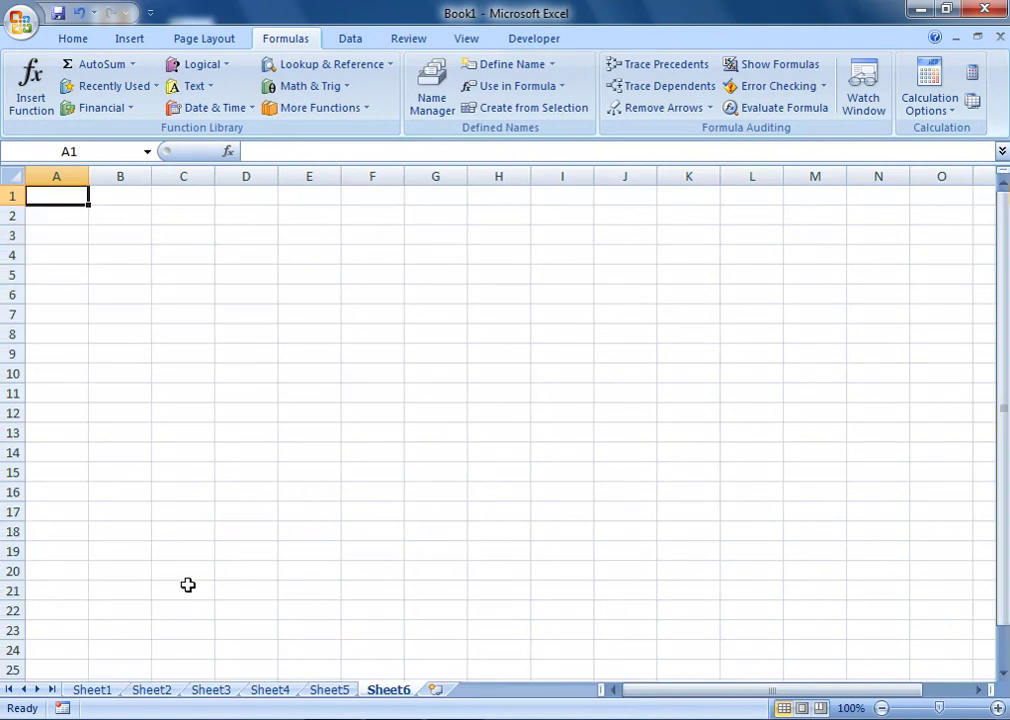
key(ctrl+Right)
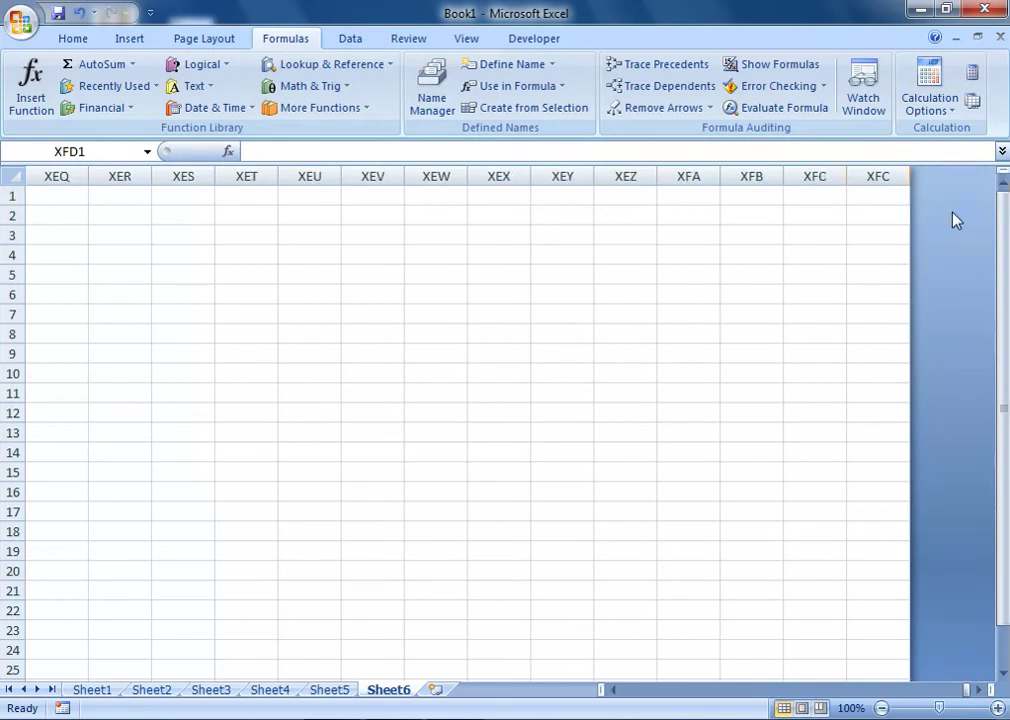
key(ctrl+Down)
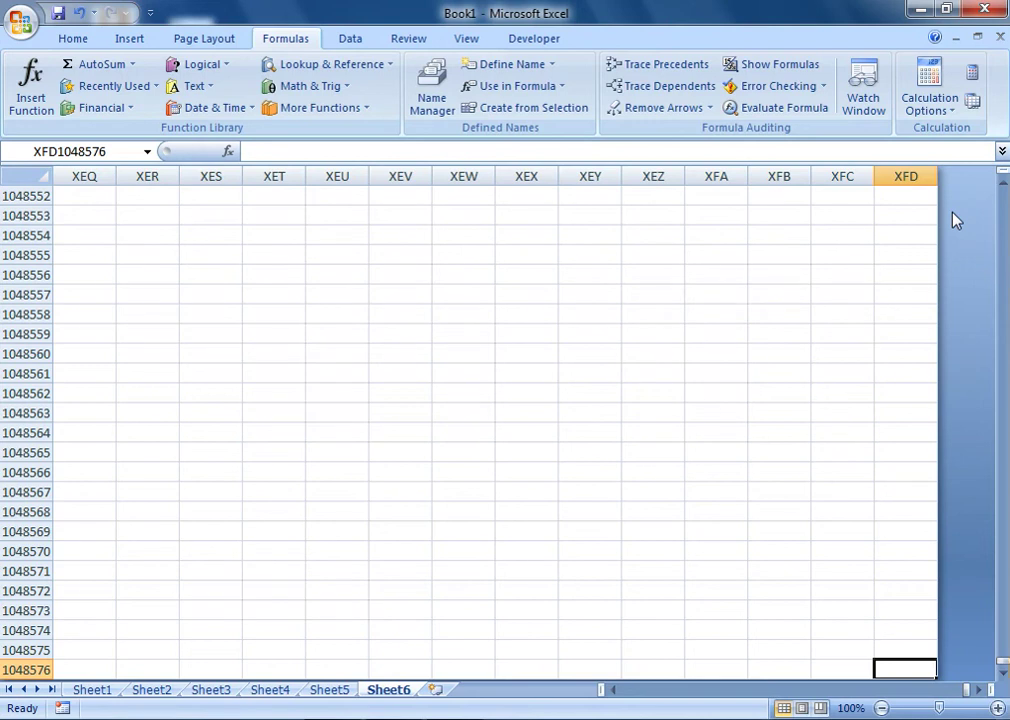
click(115, 154)
text(a1)
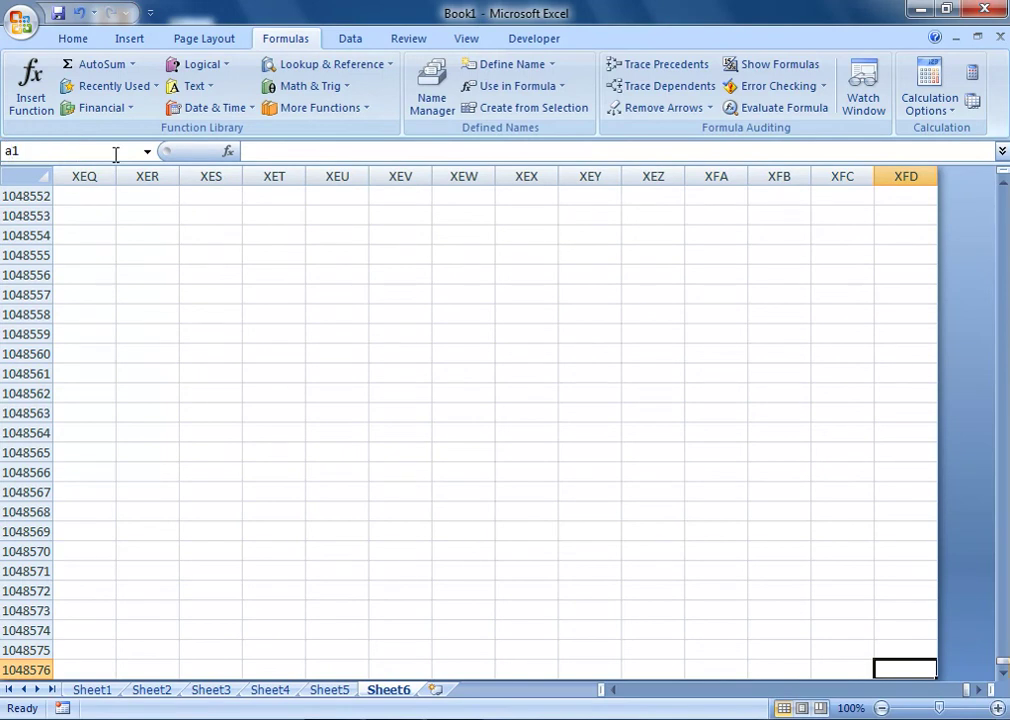
key(Return)
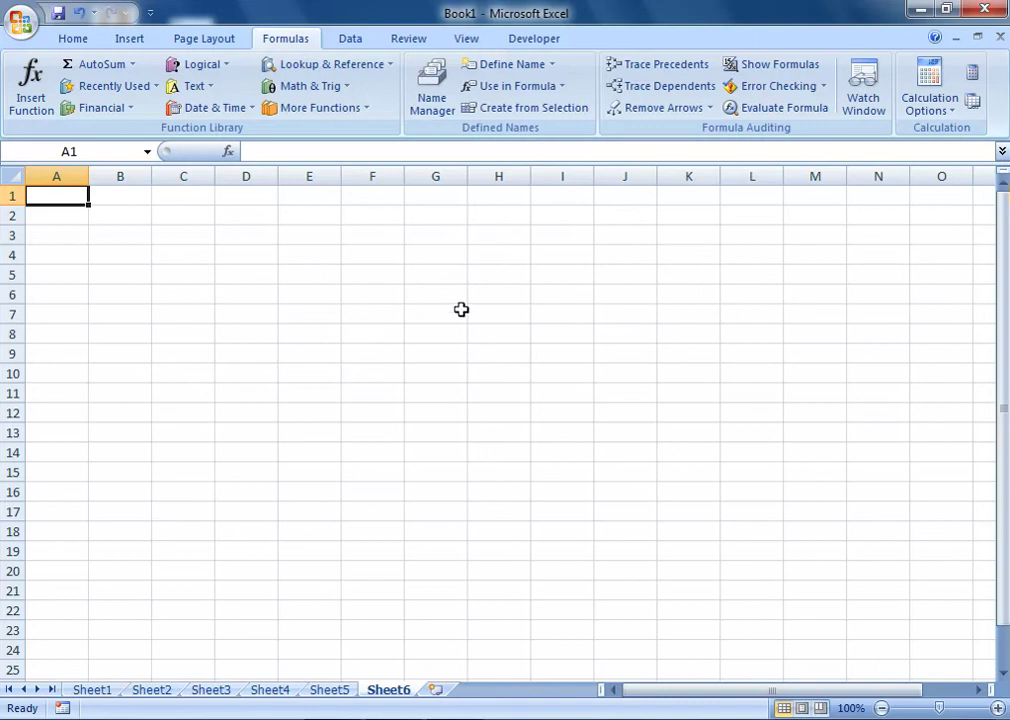
click(431, 177)
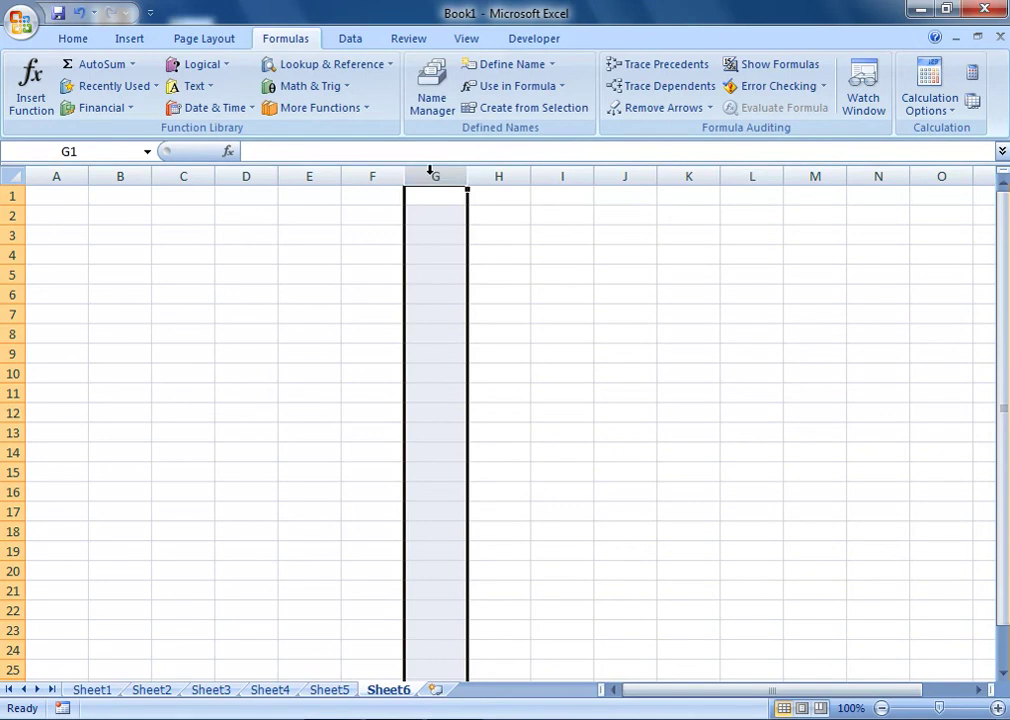
click(428, 232)
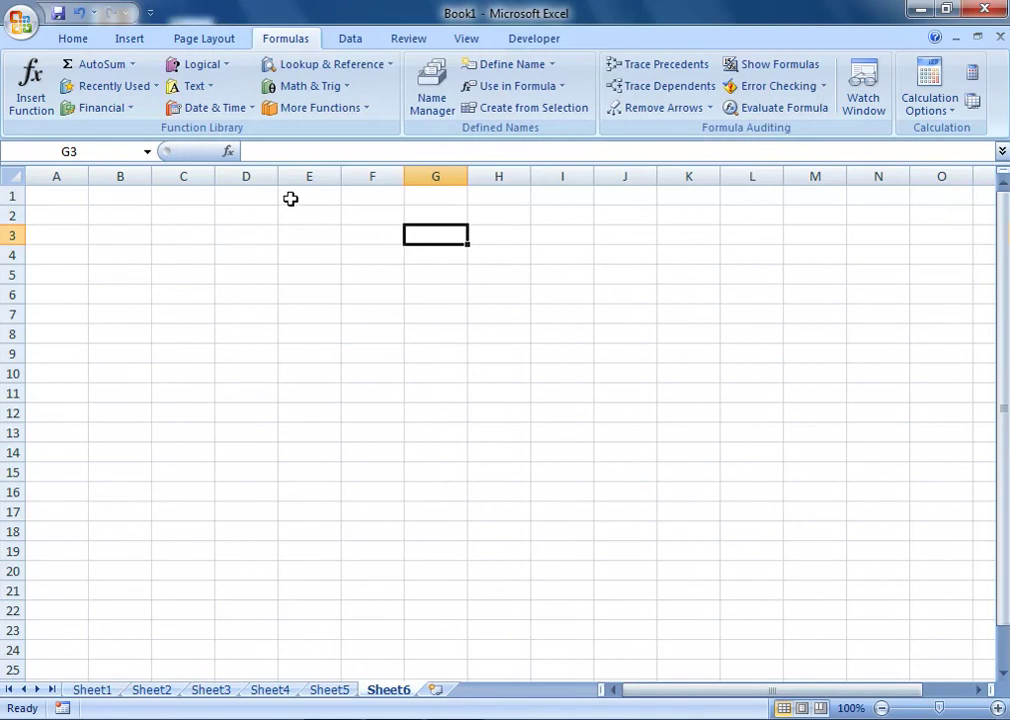
click(246, 170)
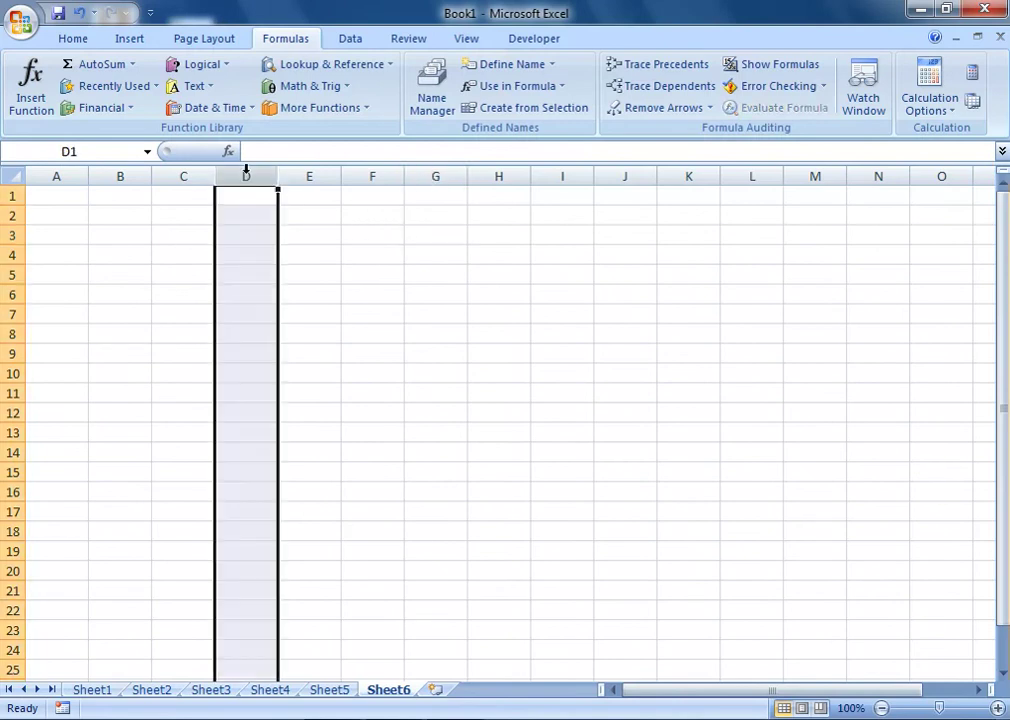
click(815, 176)
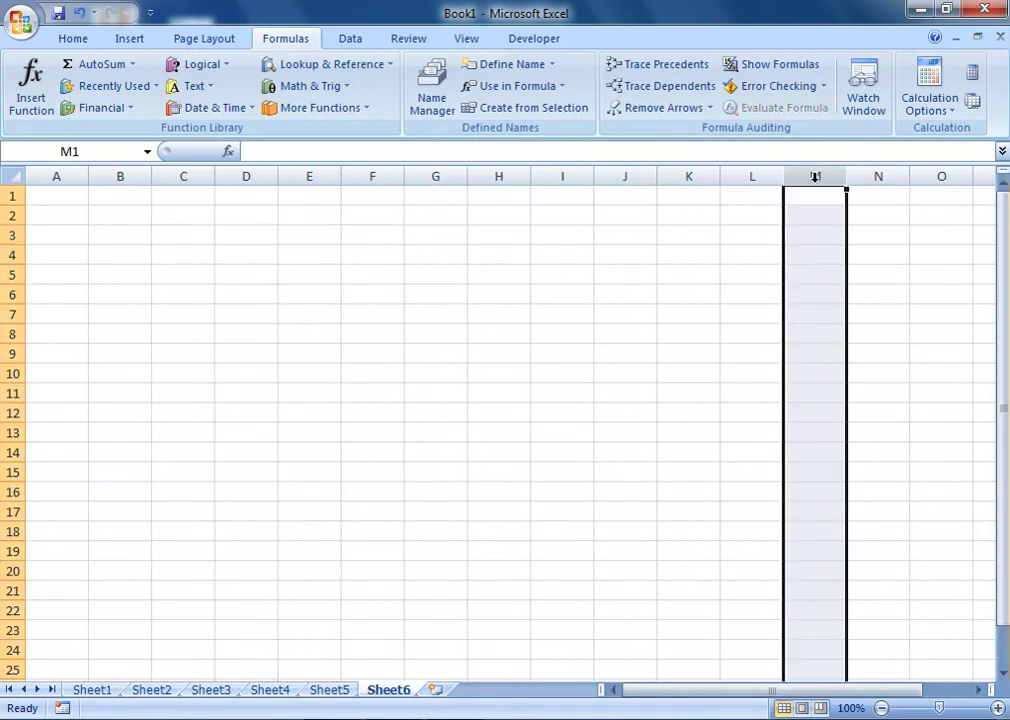
click(244, 172)
drag(244, 174, 806, 174)
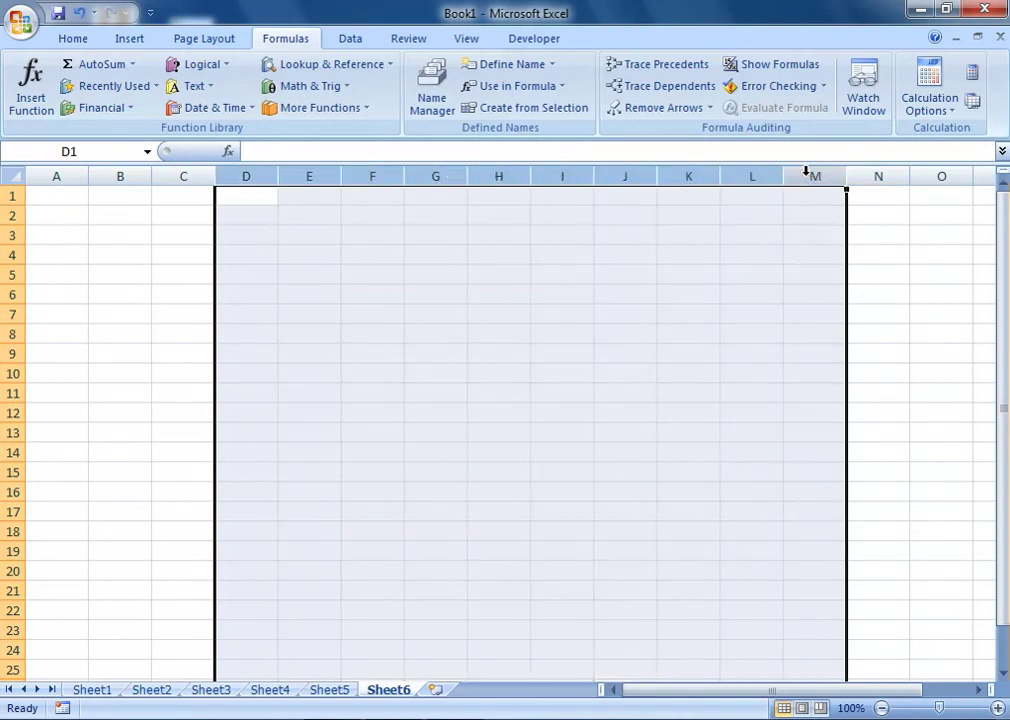
click(742, 214)
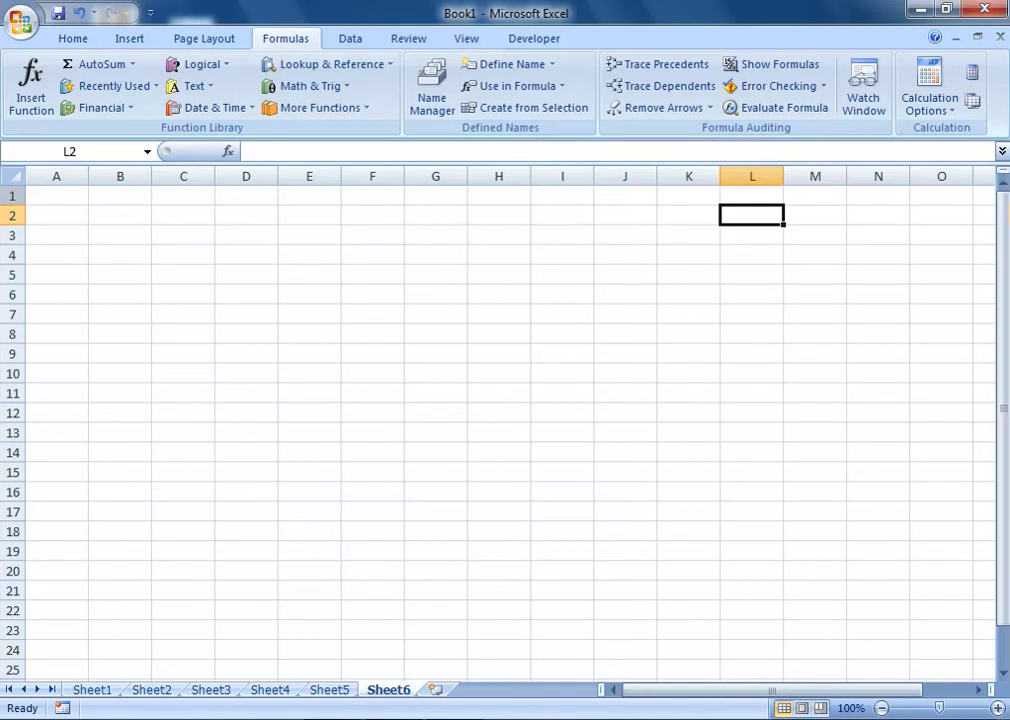
drag(12, 196, 12, 566)
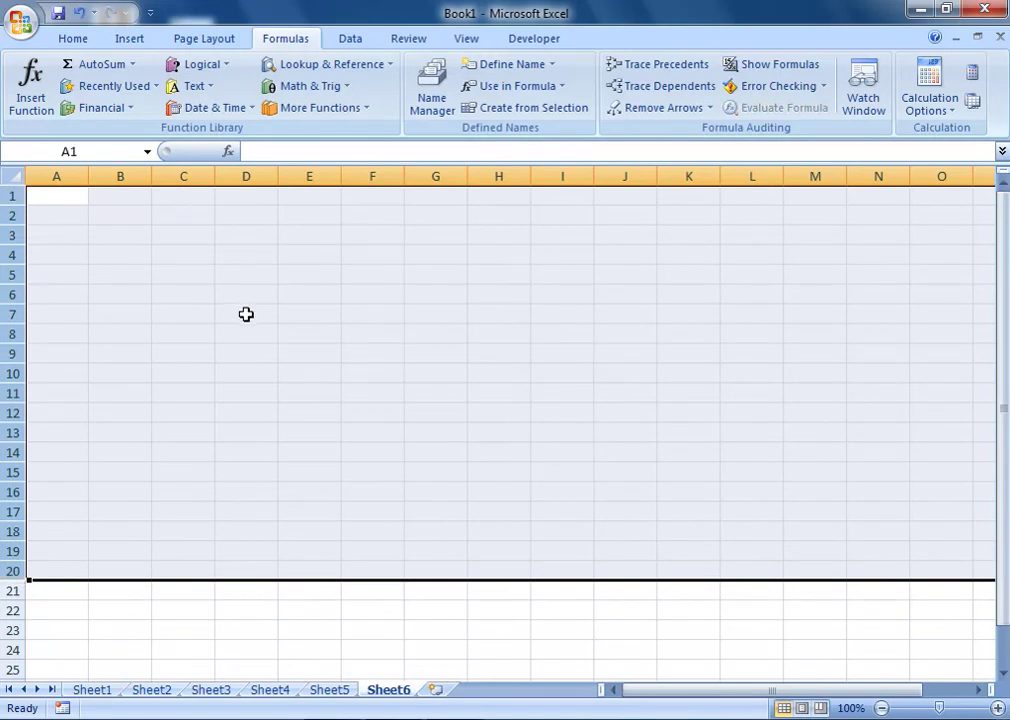
click(436, 258)
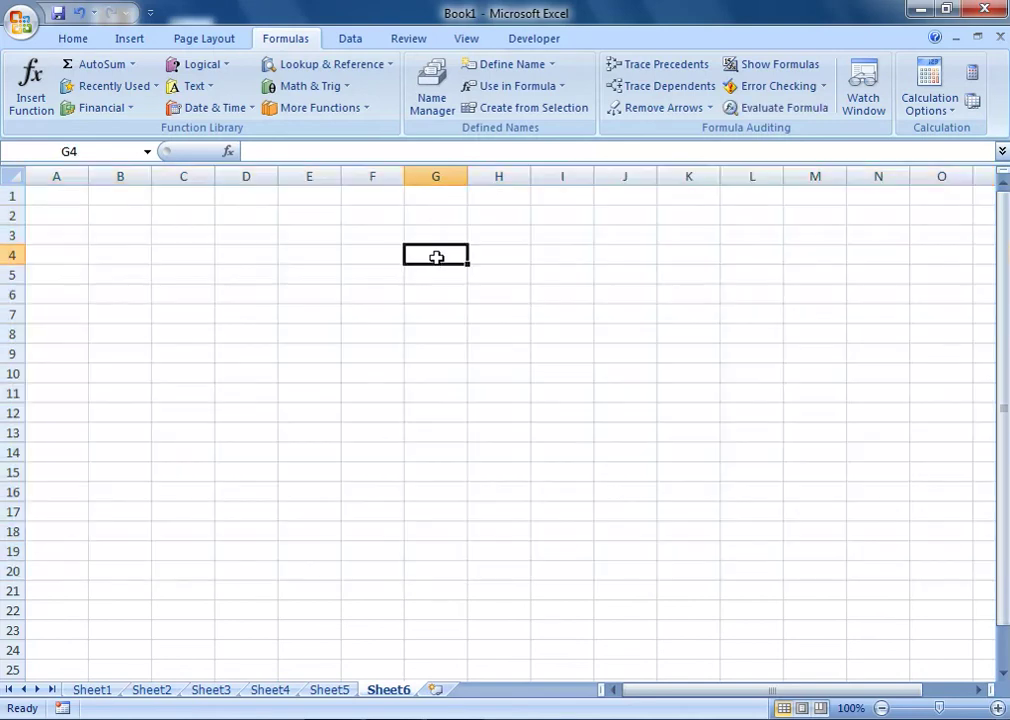